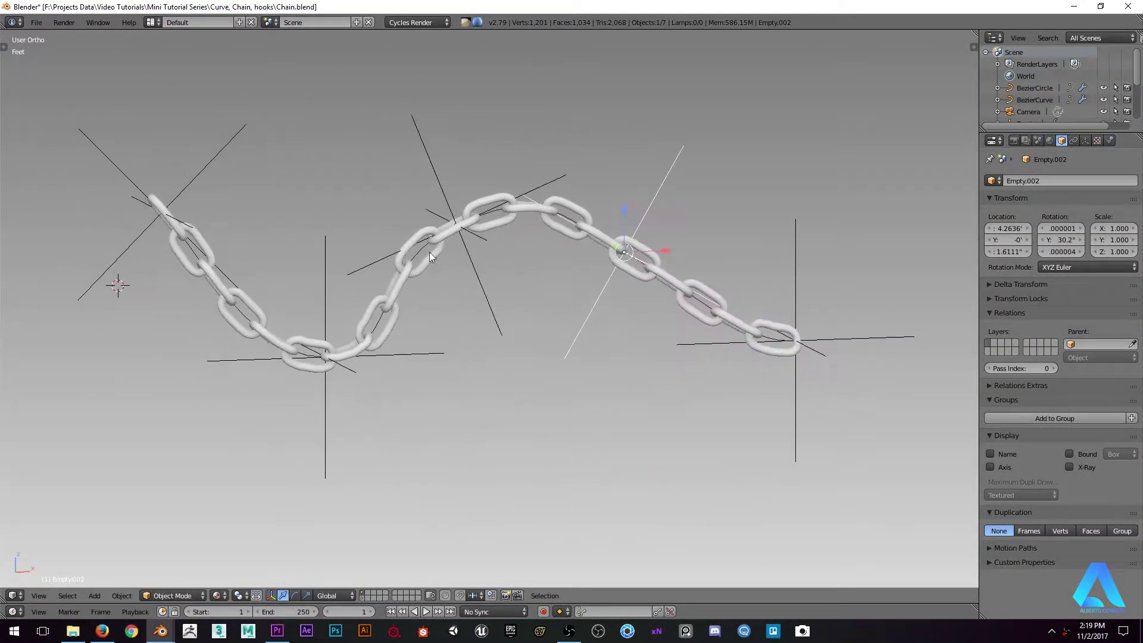
# Move the hook empty at the chain's left dip along Z and rotate it about Y to about -12.8°
pyautogui.rightClick(323, 252)
pyautogui.press('g')
pyautogui.press('z')
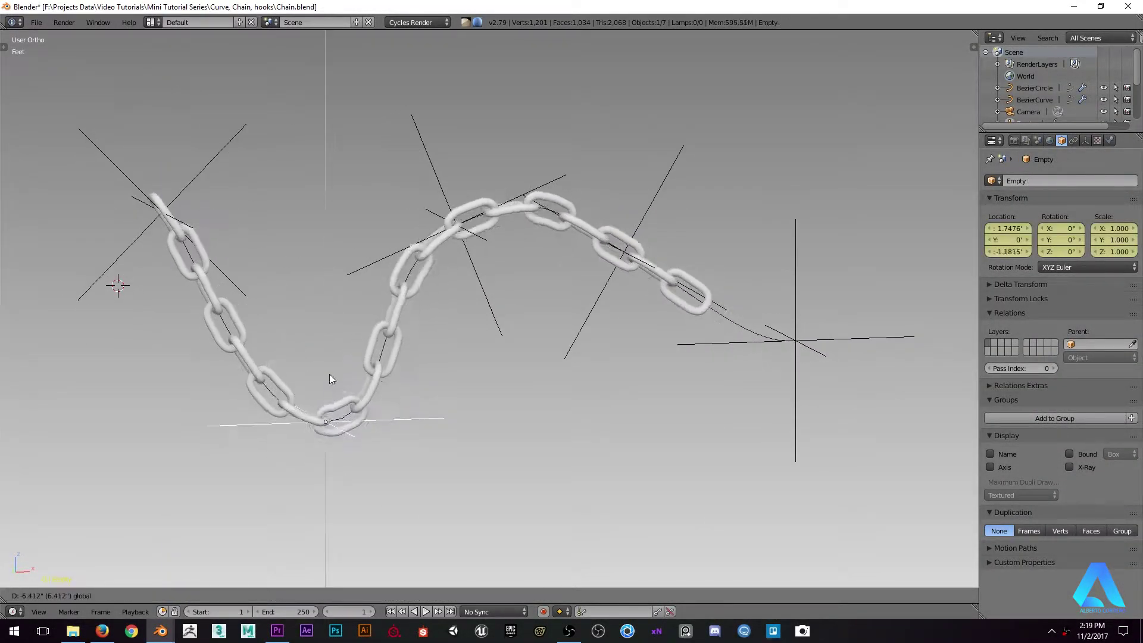
pyautogui.click(311, 316)
pyautogui.press('r')
pyautogui.press('y')
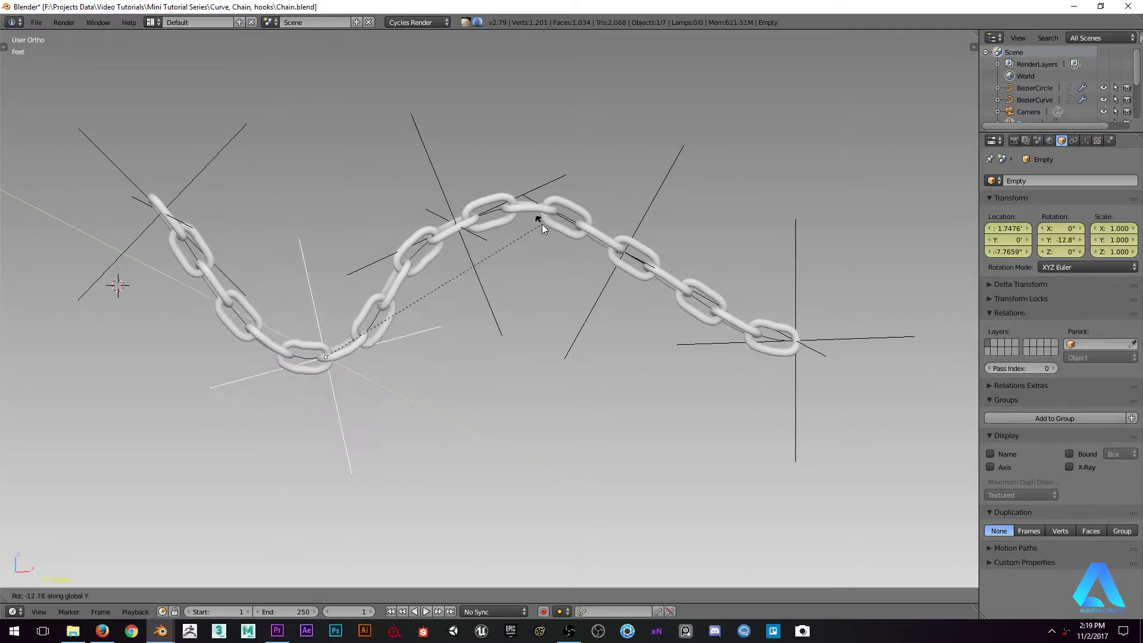
pyautogui.click(541, 228)
# Move the hook empty near the chain's crest along Z and rotate it about Y to about -54.2°
pyautogui.rightClick(455, 192)
pyautogui.press('g')
pyautogui.press('z')
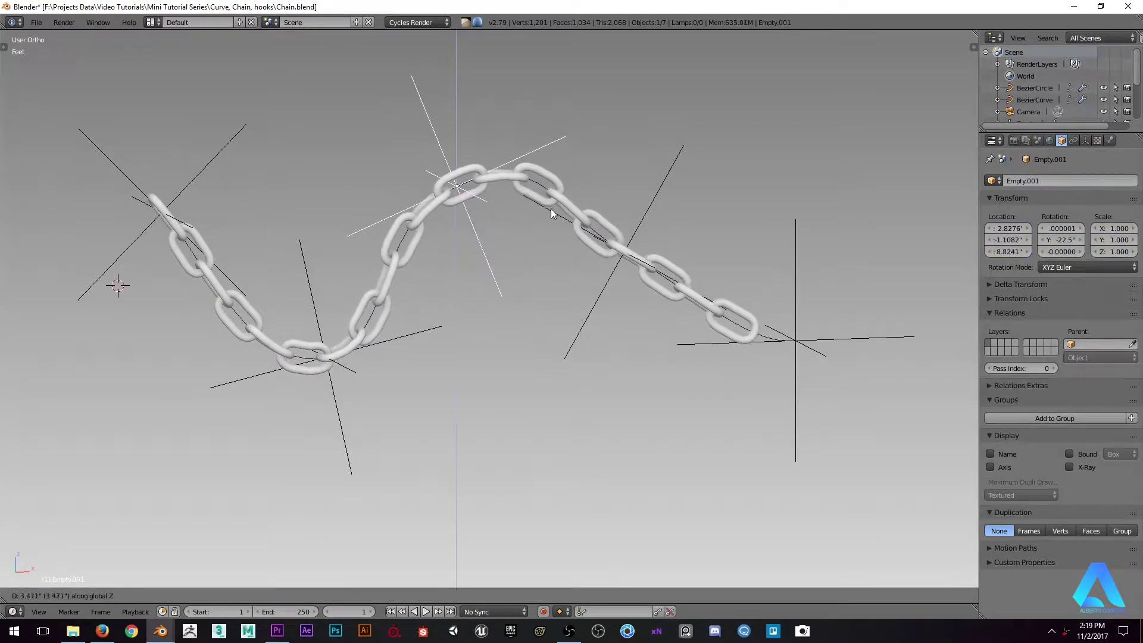
pyautogui.click(659, 309)
pyautogui.press('r')
pyautogui.press('y')
pyautogui.click(665, 219)
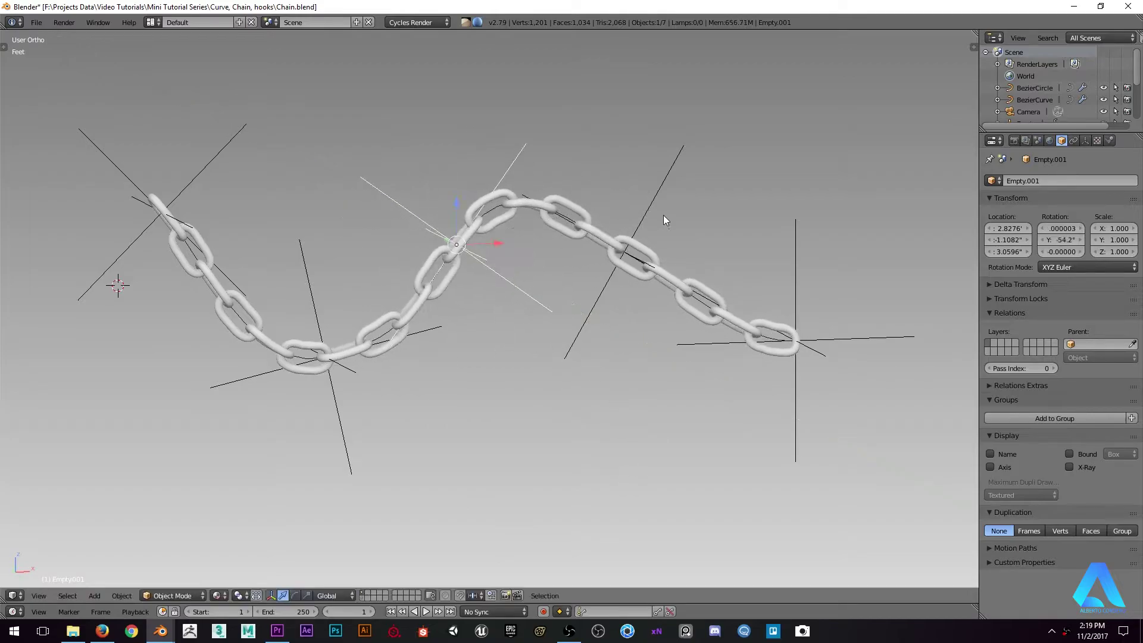
# Lower the fourth hook empty along Z and raise the hook empty at the chain's right end
pyautogui.rightClick(633, 237)
pyautogui.press('g')
pyautogui.press('z')
pyautogui.click(619, 324)
pyautogui.rightClick(796, 284)
pyautogui.press('g')
pyautogui.press('z')
pyautogui.click(784, 199)
# Rotate the hook empty at the chain's left end about Y and lower it along Z to bend that end
pyautogui.keyDown('shift'); pyautogui.moveTo(164, 186); pyautogui.dragTo(243, 159, button='middle'); pyautogui.keyUp('shift')
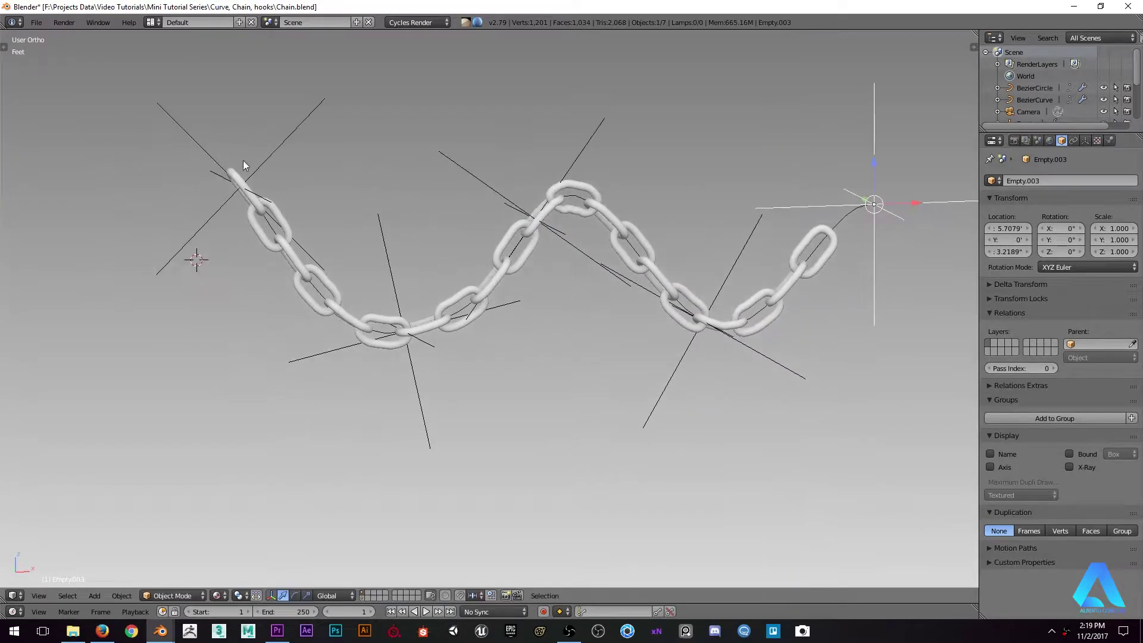
pyautogui.rightClick(250, 167)
pyautogui.press('r')
pyautogui.press('y')
pyautogui.click(473, 111)
pyautogui.press('g')
pyautogui.press('z')
pyautogui.click(275, 242)
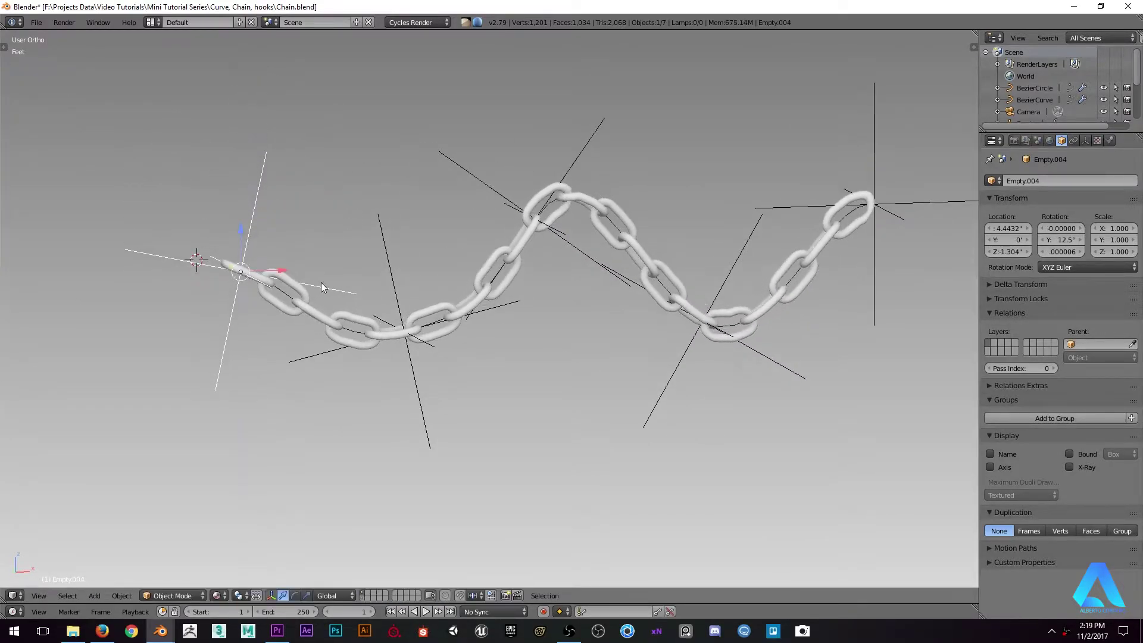
pyautogui.press('r')
pyautogui.press('y')
pyautogui.click(391, 441)
pyautogui.moveTo(391, 442); pyautogui.dragTo(459, 208, button='middle')
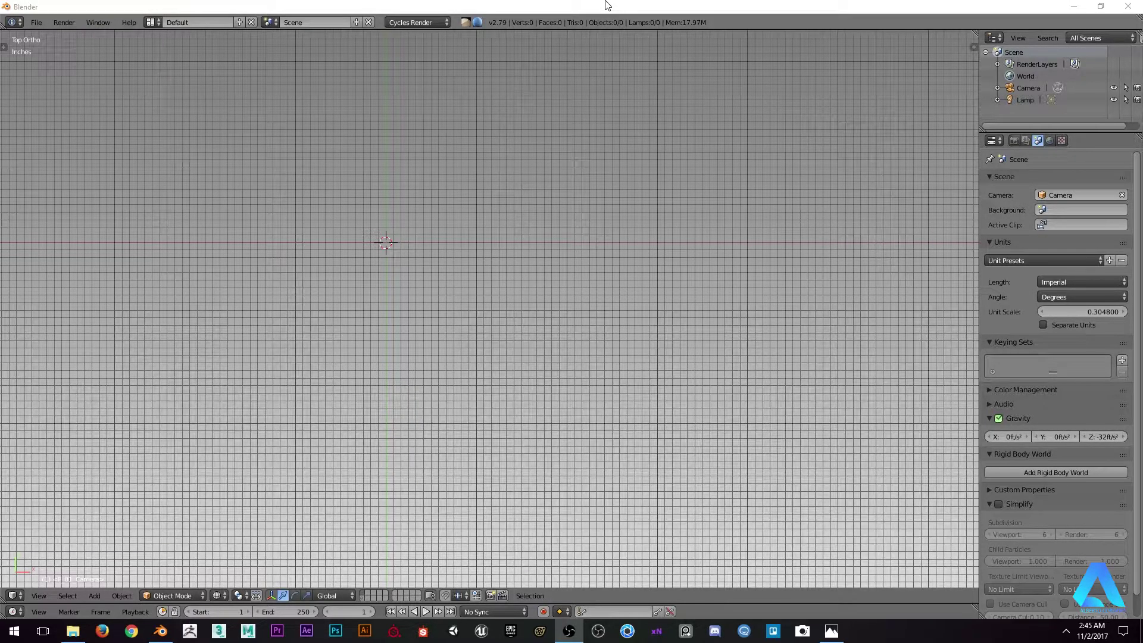
# Add a Bezier circle at the 3D cursor in the empty scene
pyautogui.moveTo(487, 177); pyautogui.dragTo(474, 238, button='middle')
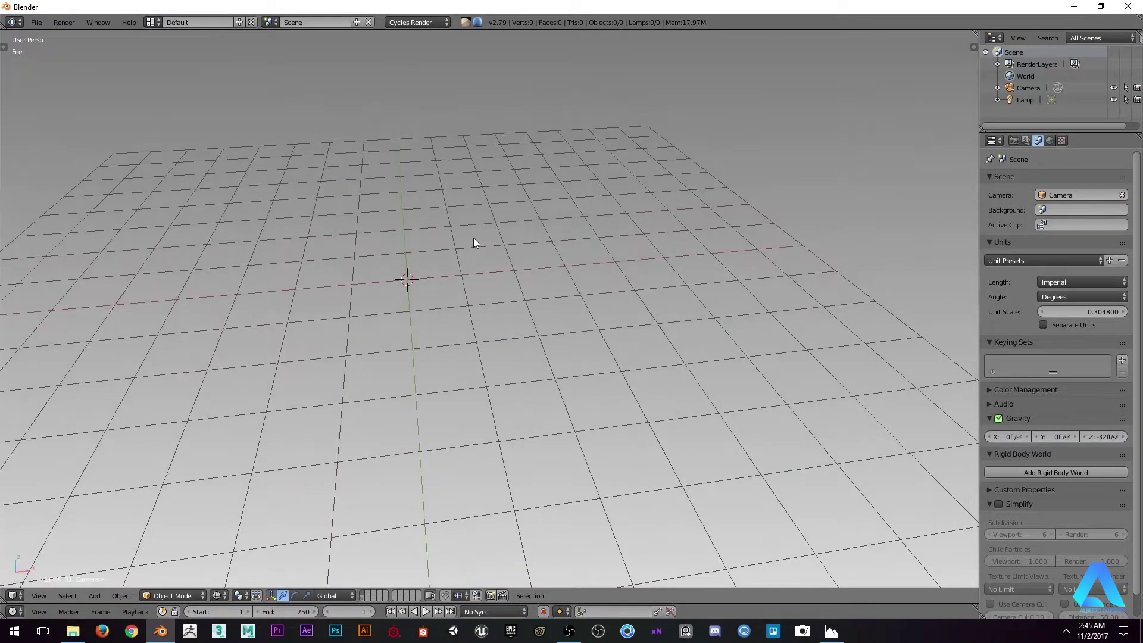
pyautogui.hotkey('shift', 'a')
pyautogui.moveTo(473, 238)
pyautogui.click(514, 250)
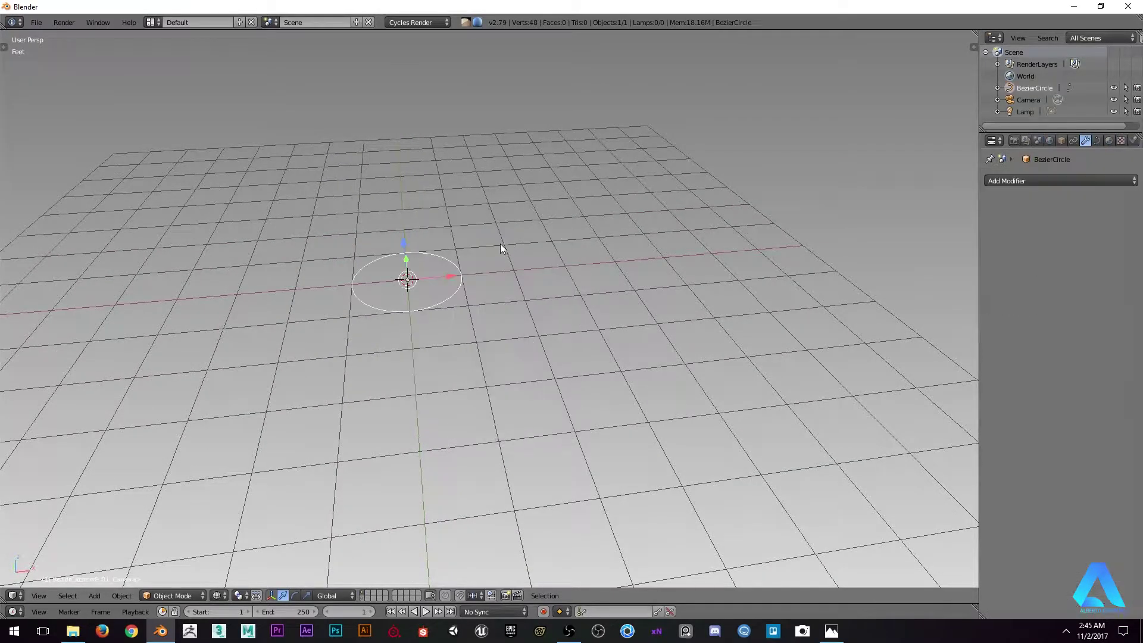
# Scale the Bezier circle down to about 5 inches across and frame it in top view
pyautogui.scroll(2, 588, 184)
pyautogui.press('Tab')
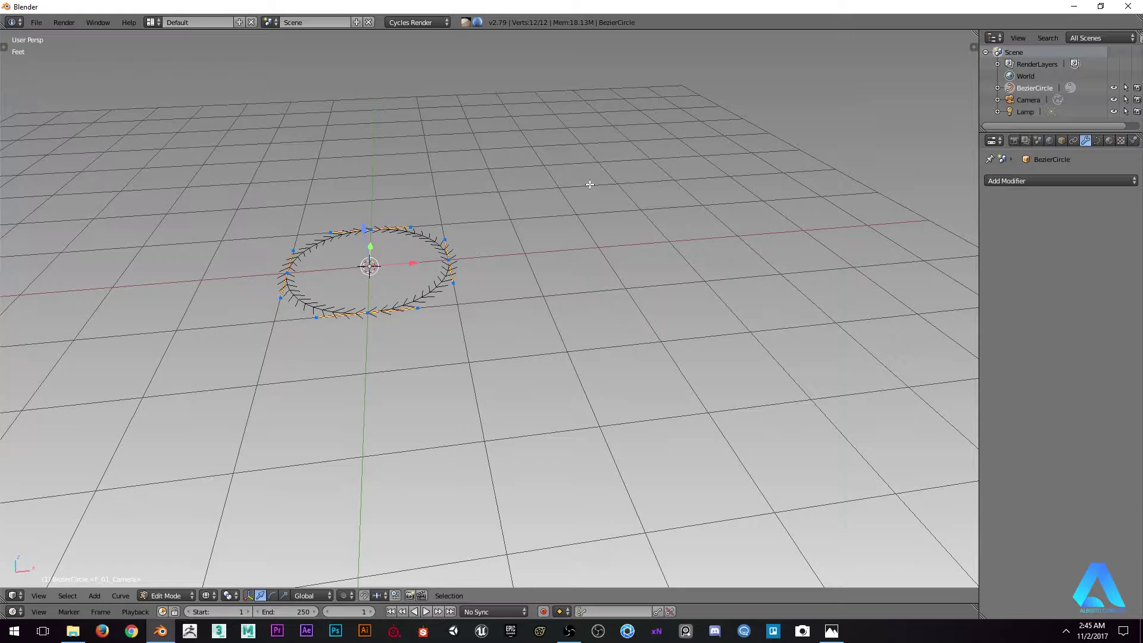
pyautogui.press('Tab')
pyautogui.press('Tab')
pyautogui.press('Tab')
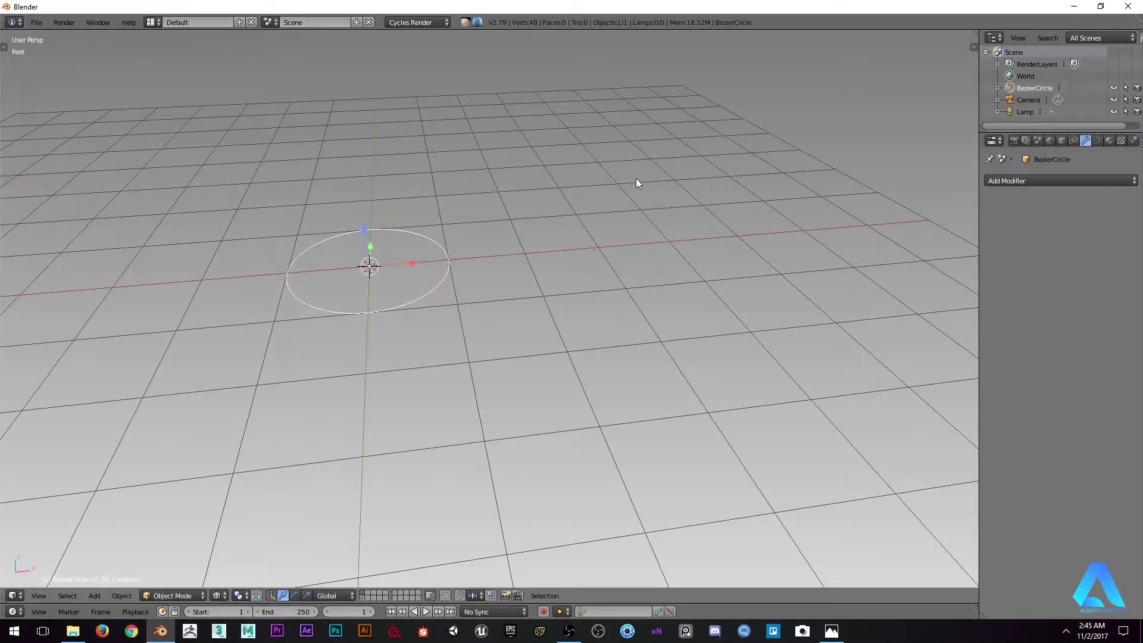
pyautogui.press('s')
pyautogui.click(433, 240)
pyautogui.press('KP_7')
pyautogui.press('KP_Decimal')
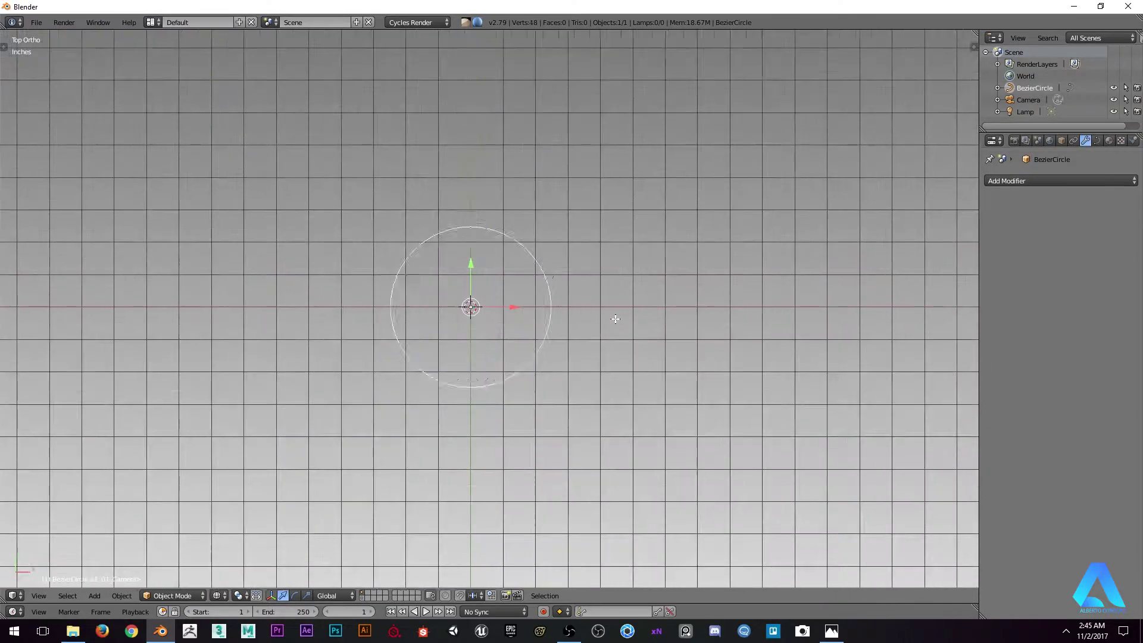
# Scale all the circle's control points along Y to about half, forming an oval
pyautogui.press('Tab')
pyautogui.scroll(2, 628, 299)
pyautogui.press('s')
pyautogui.press('y')
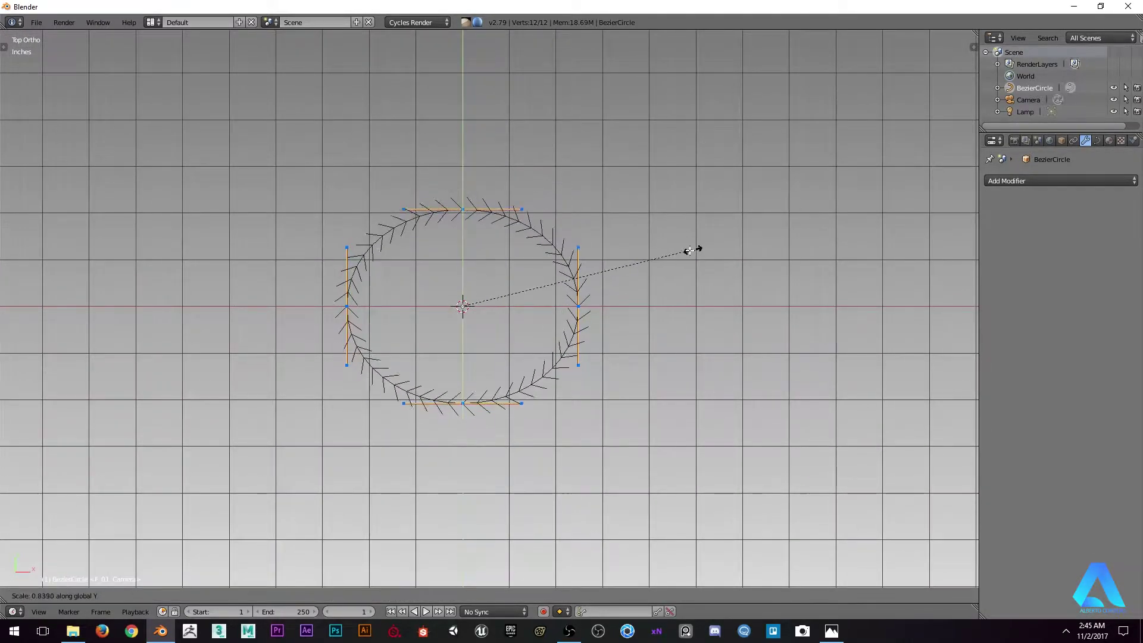
pyautogui.click(599, 265)
# Scale the four handles at the oval's two ends along Y by about 1.3 to shape a chain link
pyautogui.rightClick(579, 256)
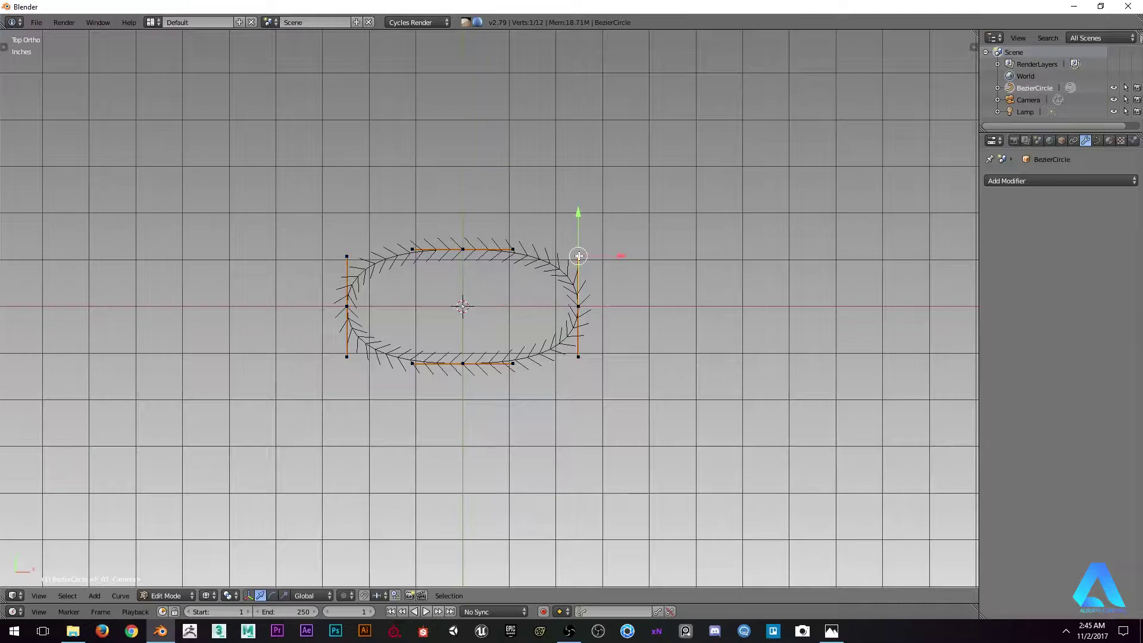
pyautogui.keyDown('shift'); pyautogui.moveTo(377, 245); pyautogui.dragTo(355, 252, button='middle'); pyautogui.keyUp('shift')
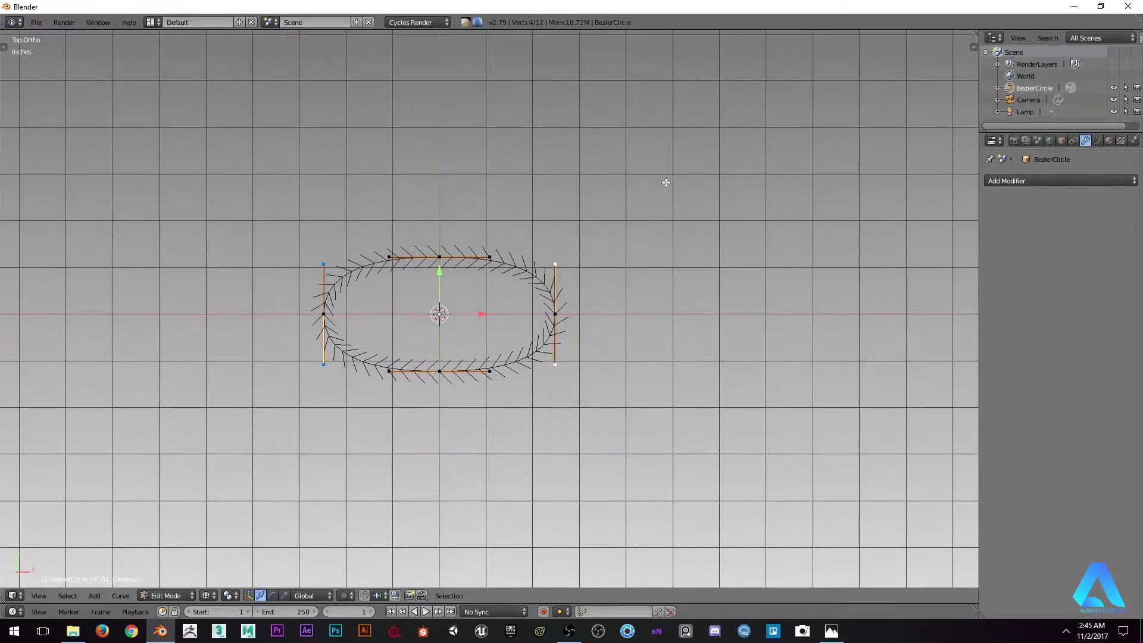
pyautogui.press('s')
pyautogui.press('y')
pyautogui.click(731, 144)
pyautogui.keyDown('shift'); pyautogui.moveTo(611, 220); pyautogui.dragTo(580, 207, button='middle'); pyautogui.keyUp('shift')
pyautogui.moveTo(497, 203); pyautogui.dragTo(438, 313, button='middle')
pyautogui.scroll(-2, 463, 115)
pyautogui.scroll(3, 438, 313)
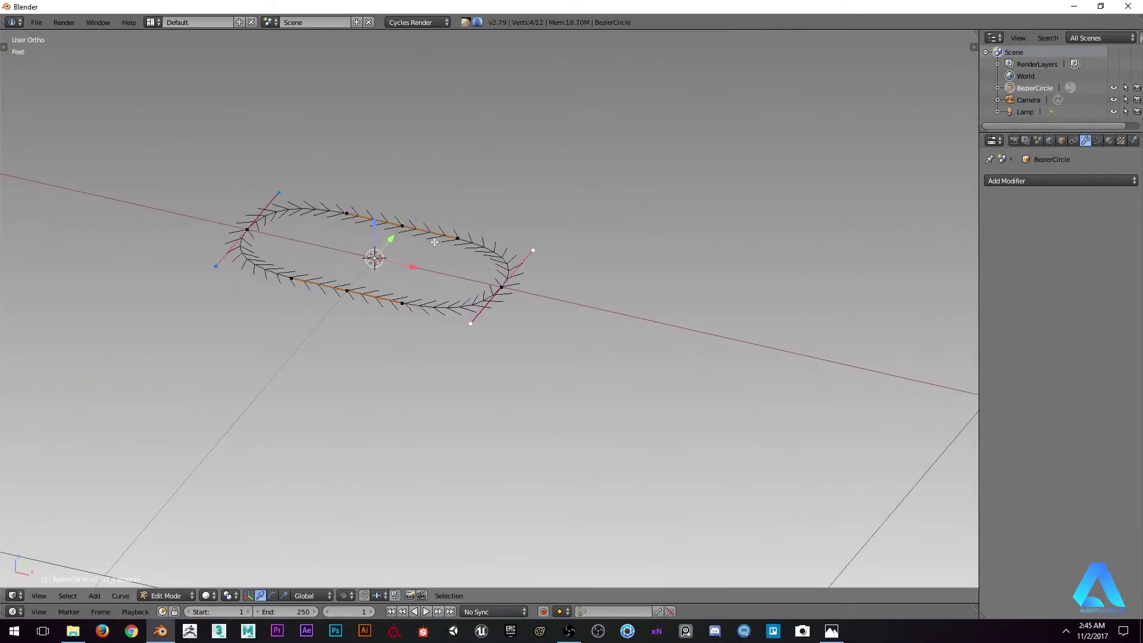
# Set the curve's fill mode to Full
pyautogui.click(1099, 142)
pyautogui.click(1083, 244)
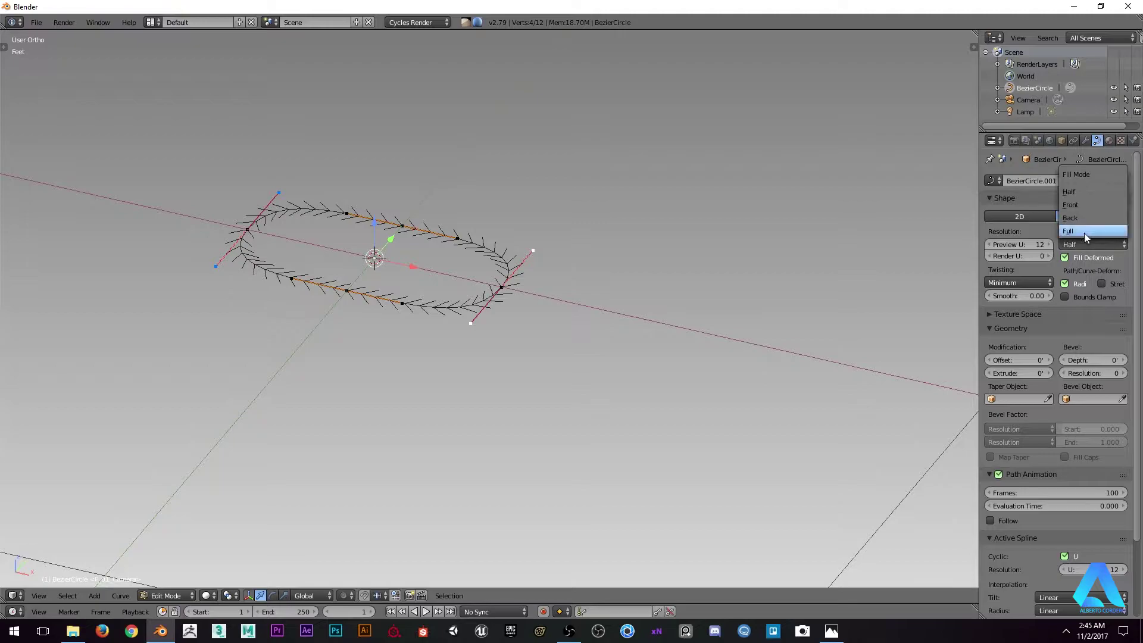
pyautogui.click(1087, 230)
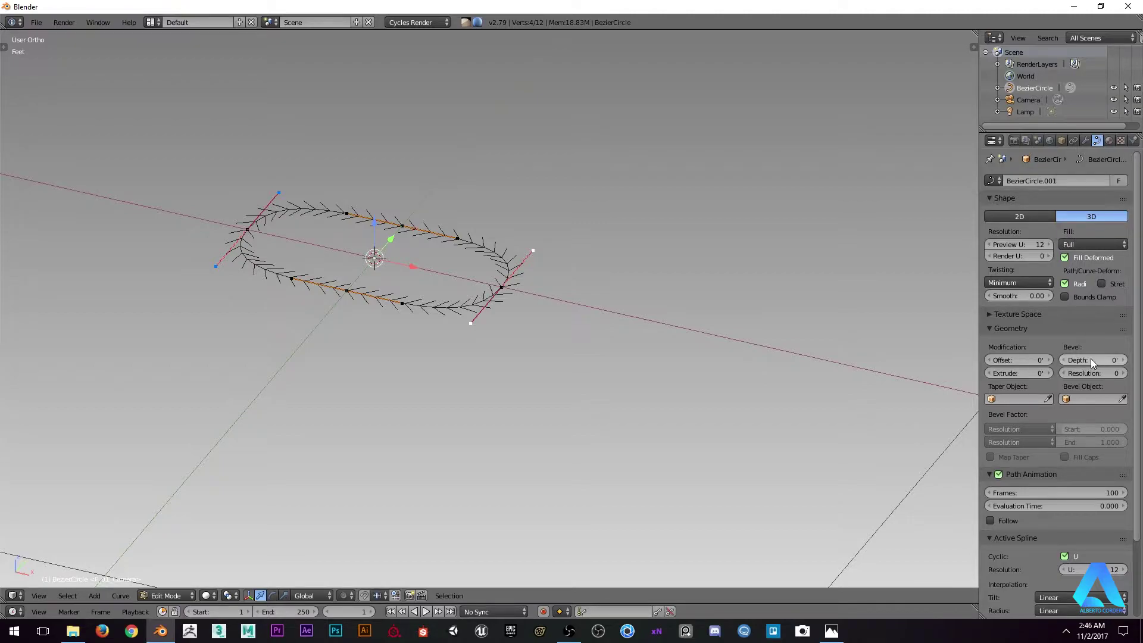
# Thicken the curve into a round link with a bevel depth of 2" and a bevel resolution of 4
pyautogui.moveTo(1072, 359); pyautogui.dragTo(1121, 359)
pyautogui.click(1123, 373)
pyautogui.click(1123, 373)
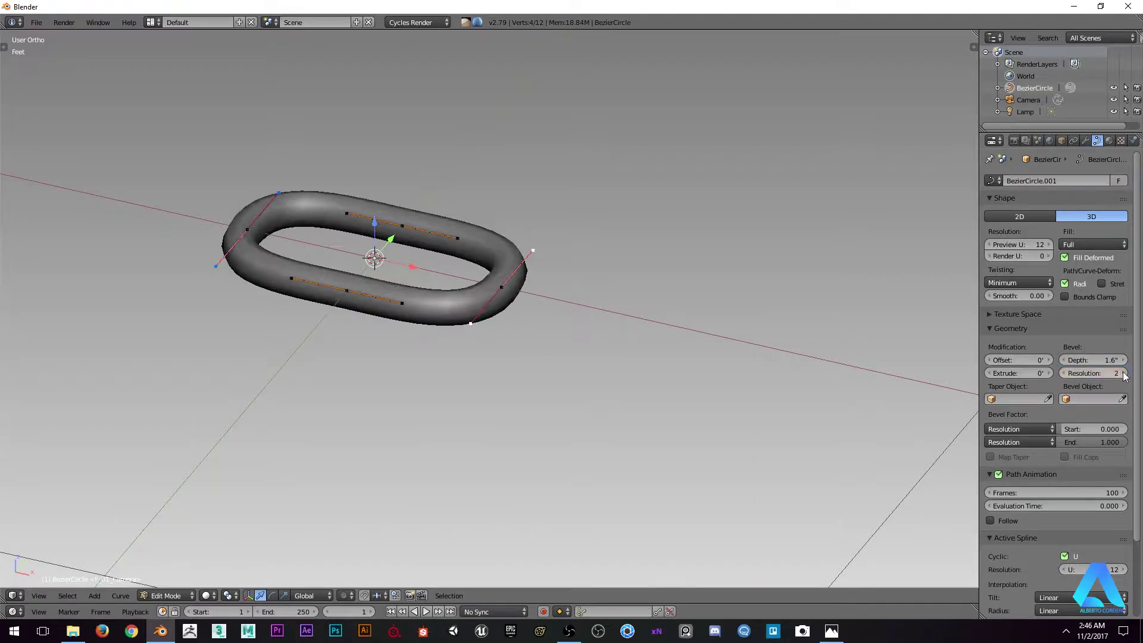
pyautogui.click(1124, 374)
pyautogui.click(1123, 373)
pyautogui.click(1124, 373)
pyautogui.click(1065, 374)
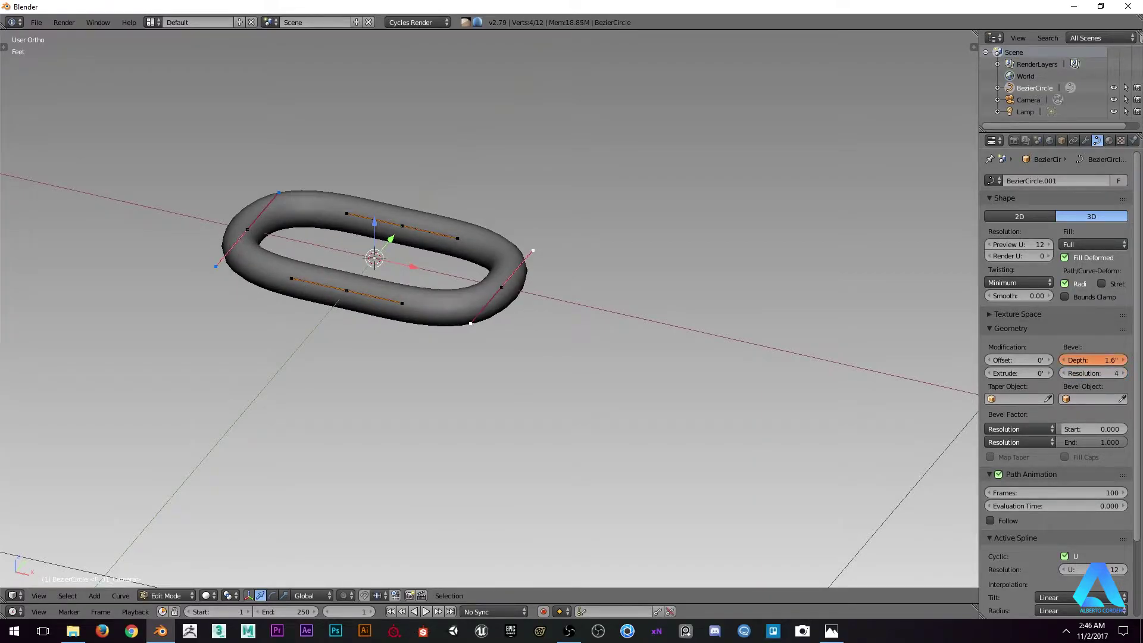
pyautogui.moveTo(1093, 360); pyautogui.dragTo(1111, 359)
# Duplicate all of the link's points in place and rotate the copy 90° about X
pyautogui.moveTo(475, 268); pyautogui.dragTo(490, 302, button='middle')
pyautogui.scroll(1, 489, 301)
pyautogui.press('a')
pyautogui.press('a')
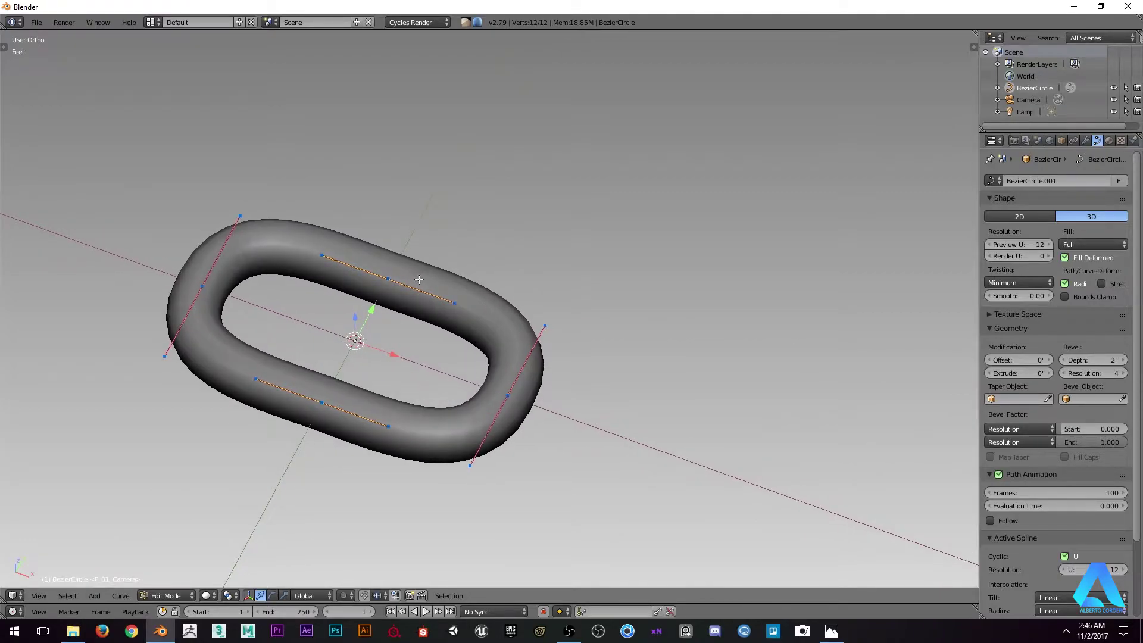
pyautogui.keyDown('shift'); pyautogui.moveTo(419, 279); pyautogui.dragTo(440, 280, button='middle'); pyautogui.keyUp('shift')
pyautogui.hotkey('shift', 'd')
pyautogui.rightClick(501, 196)
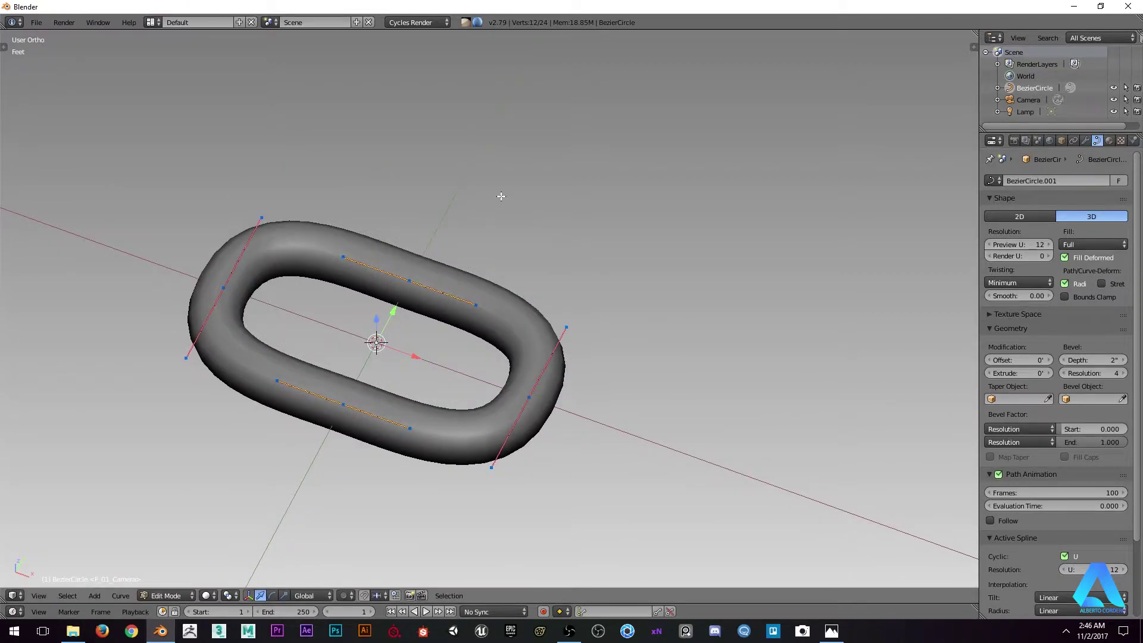
pyautogui.write('rx')
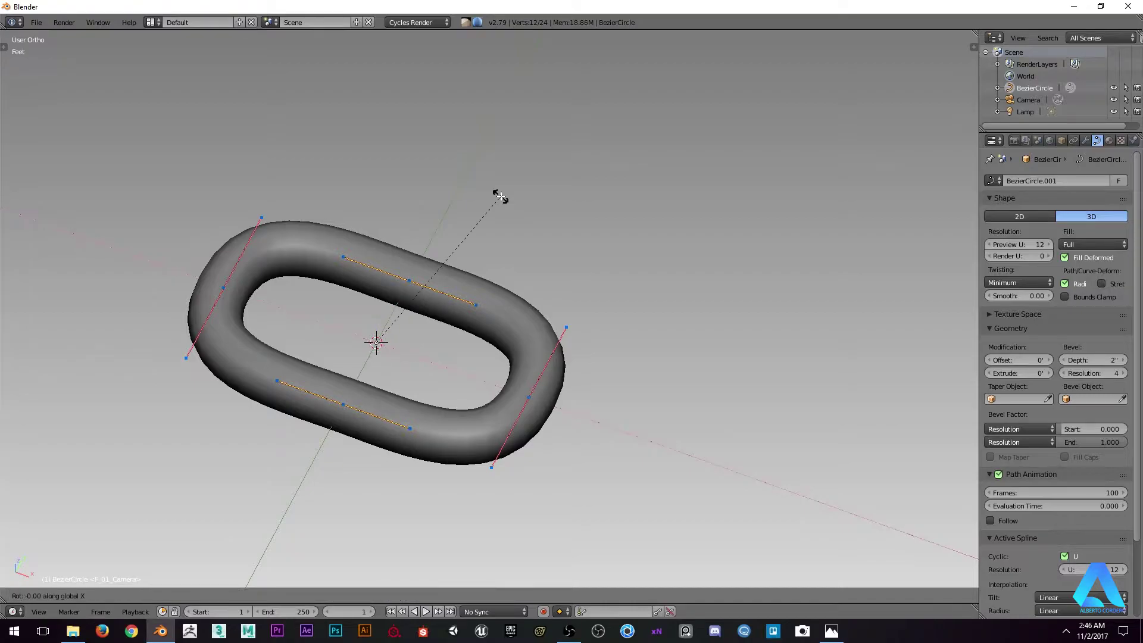
pyautogui.write('90')
pyautogui.press('Return')
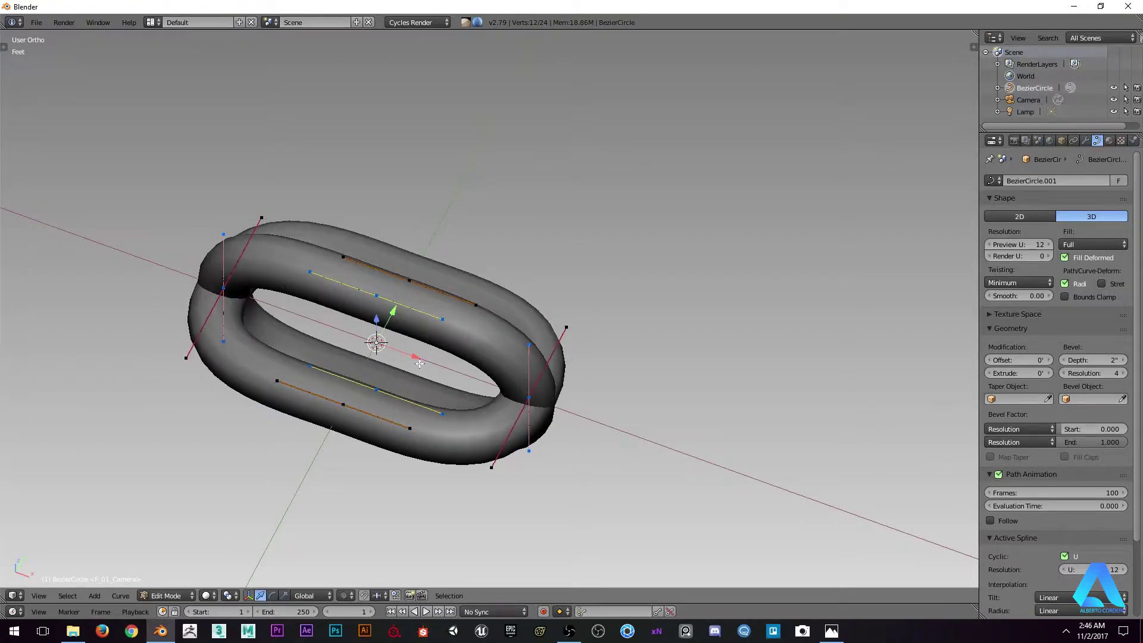
# Move the rotated link about 4.094" along X to interlock with the first link, and return to Object Mode
pyautogui.press('g')
pyautogui.press('x')
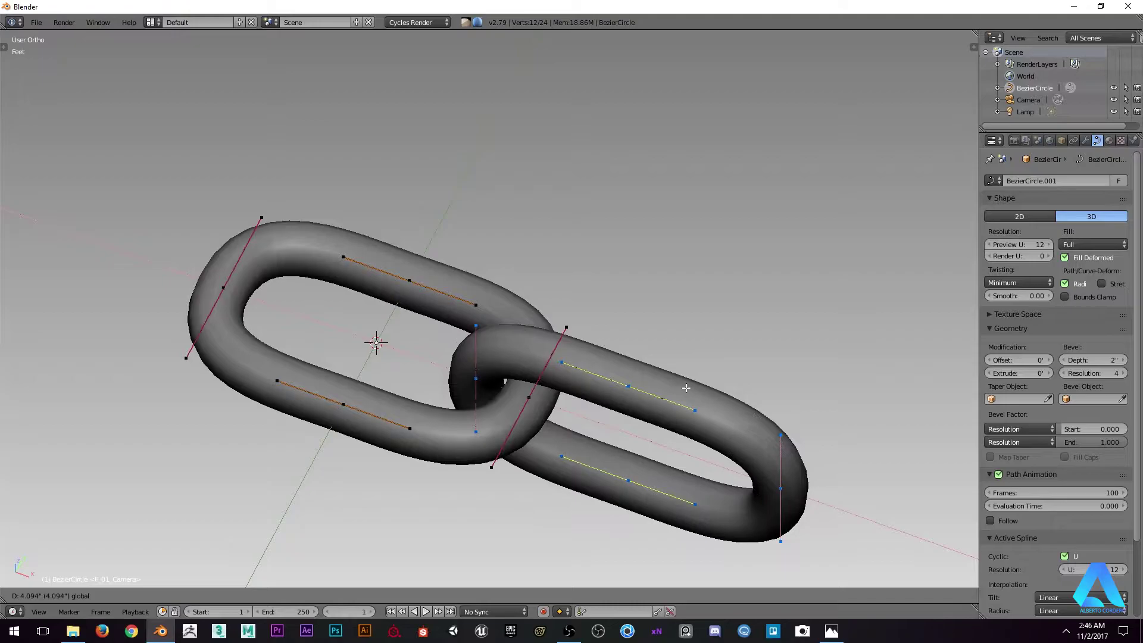
pyautogui.click(686, 388)
pyautogui.scroll(-2, 686, 388)
pyautogui.moveTo(686, 388); pyautogui.dragTo(696, 386, button='middle')
pyautogui.keyDown('shift'); pyautogui.moveTo(696, 385); pyautogui.dragTo(619, 351, button='middle'); pyautogui.keyUp('shift')
pyautogui.press('Tab')
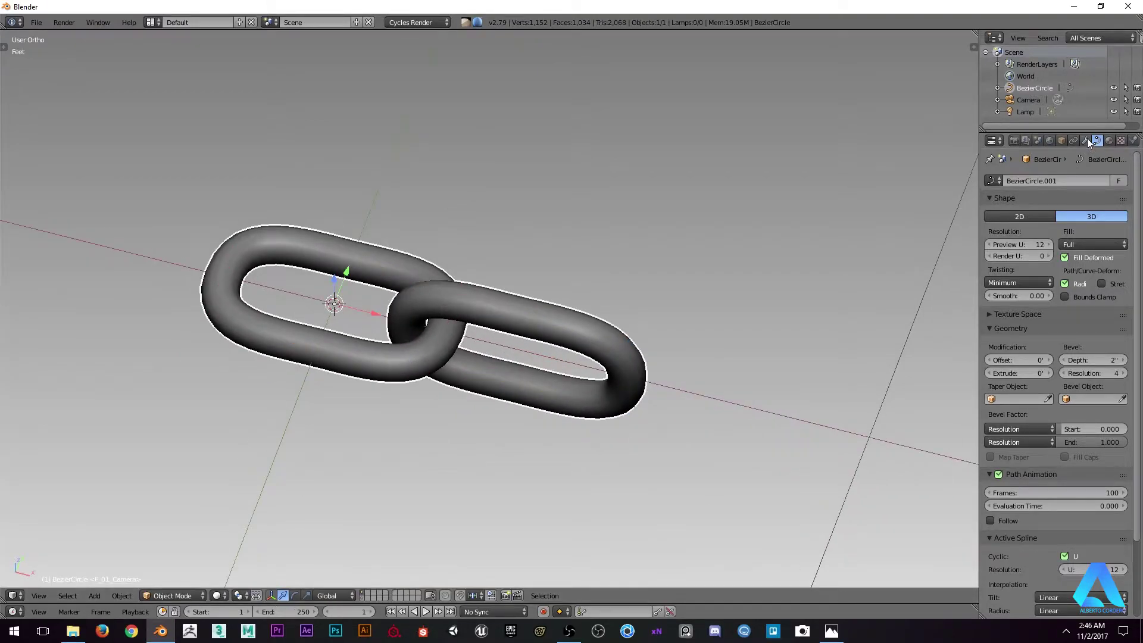
# Add an Array modifier to the link pair and set its relative X offset to 0.830
pyautogui.click(1086, 140)
pyautogui.click(1033, 178)
pyautogui.click(938, 209)
pyautogui.scroll(-1, 559, 313)
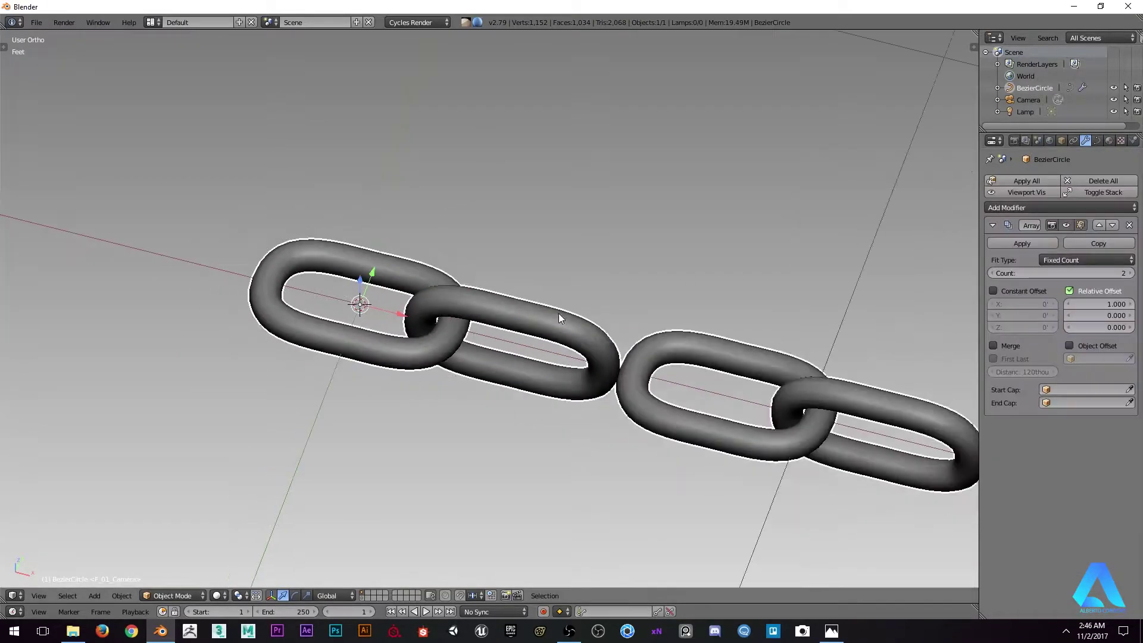
pyautogui.scroll(-2, 558, 313)
pyautogui.moveTo(1099, 304); pyautogui.dragTo(1072, 304)
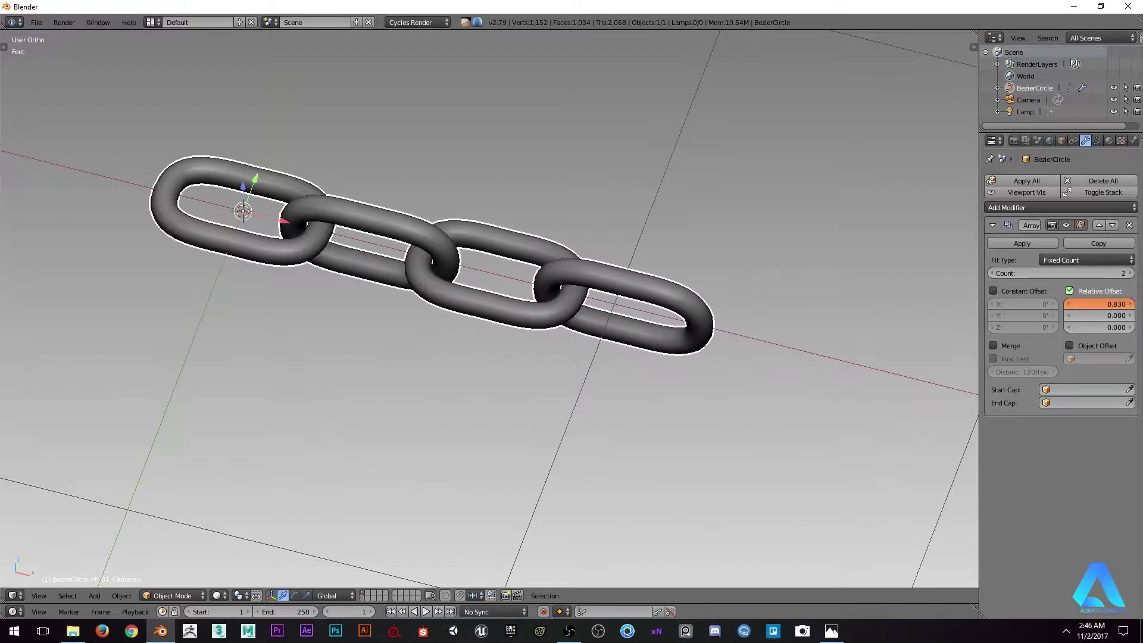
pyautogui.scroll(-1, 524, 301)
pyautogui.moveTo(524, 301); pyautogui.dragTo(486, 257, button='middle')
pyautogui.scroll(-4, 541, 265)
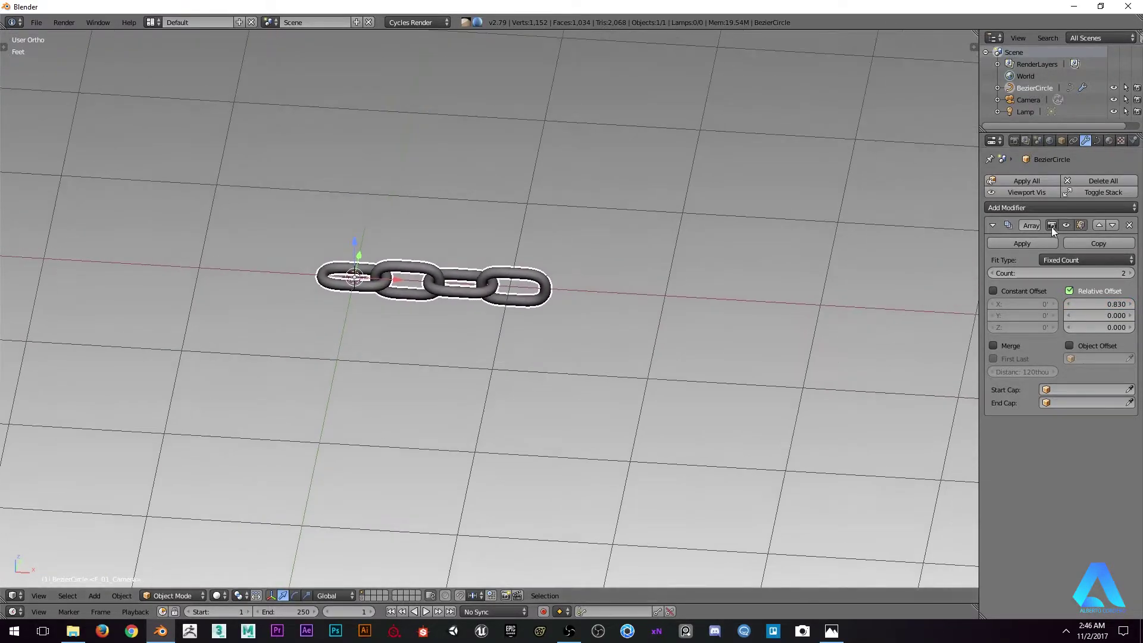
# Set the Array modifier's count to 10
pyautogui.click(1131, 273)
pyautogui.click(1131, 274)
pyautogui.click(1132, 274)
pyautogui.click(1132, 273)
pyautogui.click(1132, 274)
pyautogui.click(1131, 274)
pyautogui.click(1131, 274)
pyautogui.scroll(-3, 432, 268)
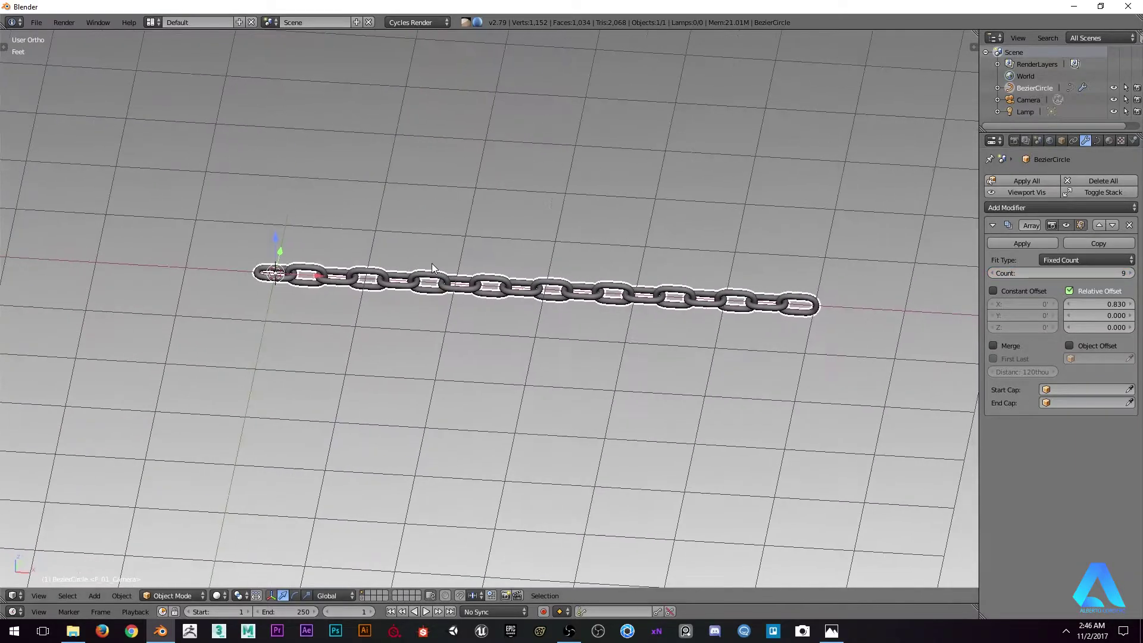
pyautogui.click(1132, 273)
# Deselect the chain and add a Bezier curve at the 3D cursor in orthographic top view
pyautogui.moveTo(536, 326); pyautogui.dragTo(334, 262, button='middle')
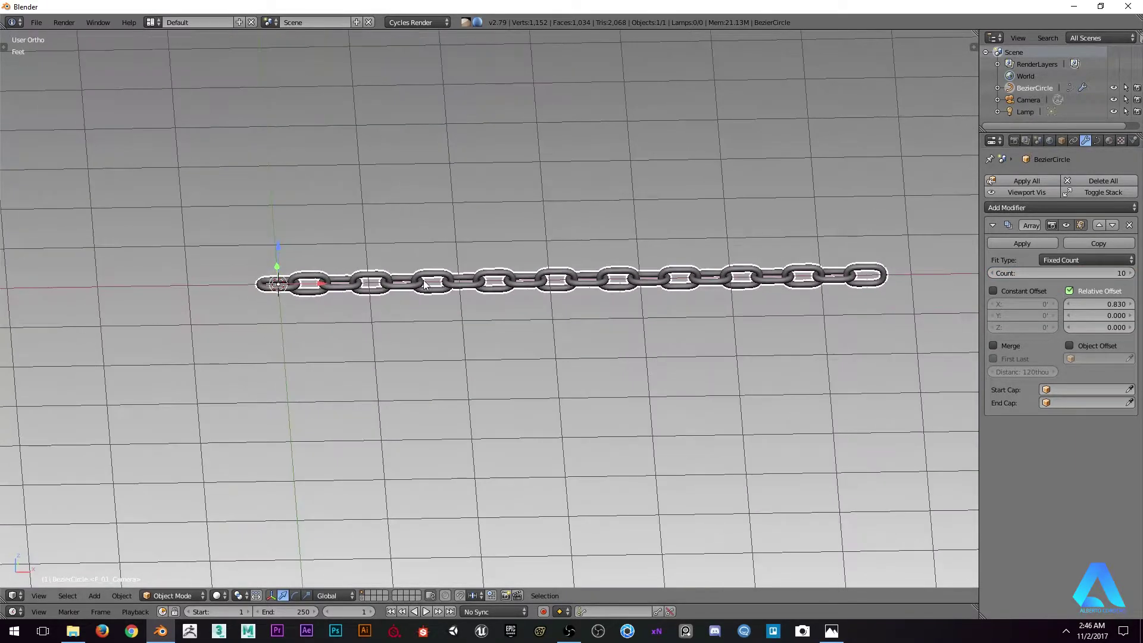
pyautogui.scroll(3, 325, 257)
pyautogui.scroll(2, 325, 253)
pyautogui.scroll(-3, 325, 253)
pyautogui.press('KP_7')
pyautogui.press('KP_5')
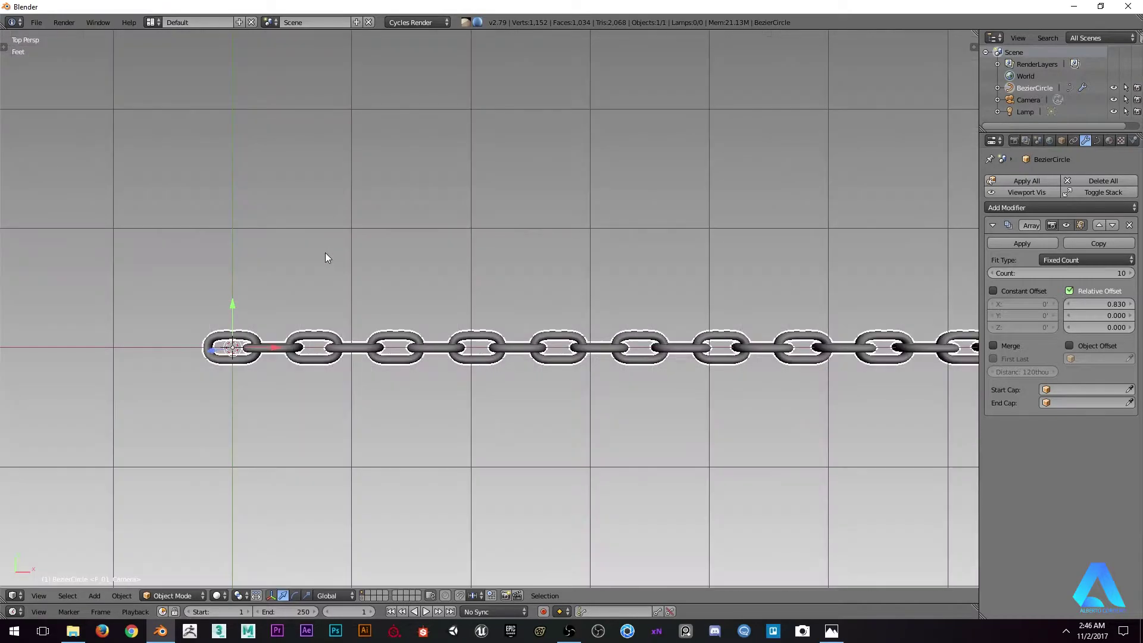
pyautogui.press('KP_5')
pyautogui.scroll(3, 325, 257)
pyautogui.keyDown('shift'); pyautogui.moveTo(263, 270); pyautogui.dragTo(408, 209, button='middle'); pyautogui.keyUp('shift')
pyautogui.press('a')
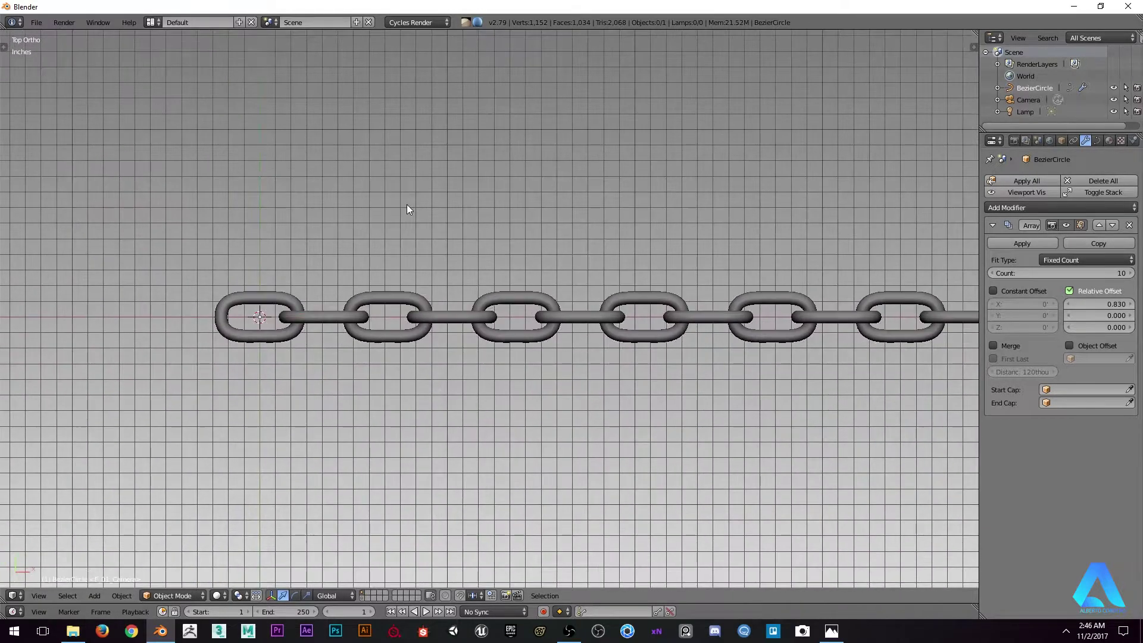
pyautogui.hotkey('shift', 'a')
pyautogui.moveTo(363, 272)
pyautogui.click(491, 267)
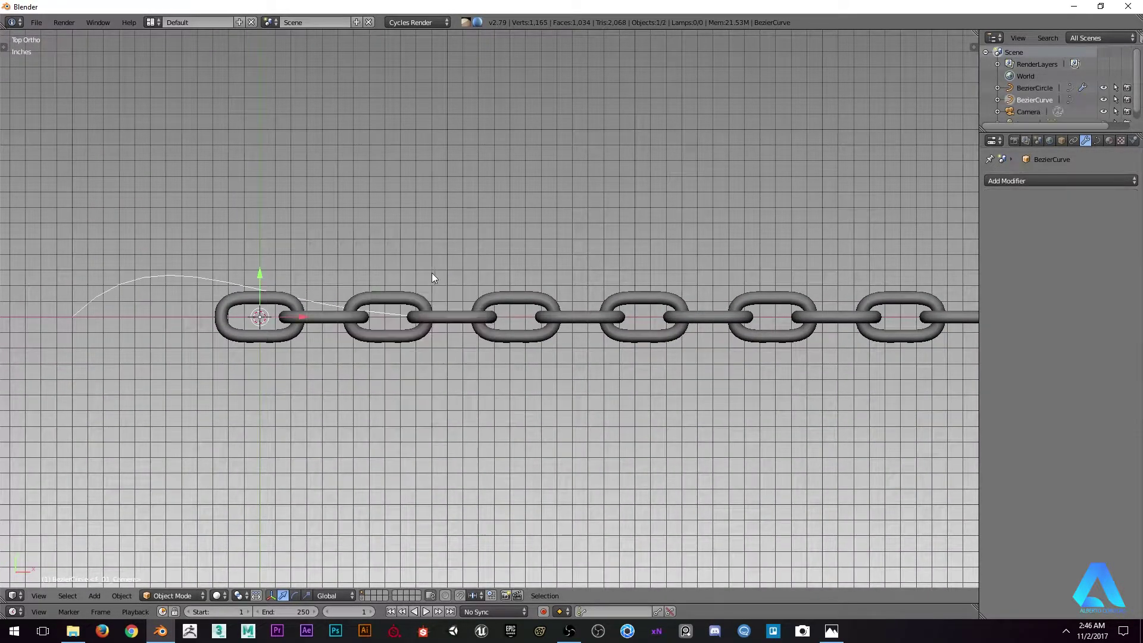
# In Edit Mode, flatten the Bezier curve into a straight line by scaling its points to 0 along Y
pyautogui.press('Tab')
pyautogui.keyDown('shift'); pyautogui.moveTo(78, 303); pyautogui.dragTo(232, 293, button='middle'); pyautogui.keyUp('shift')
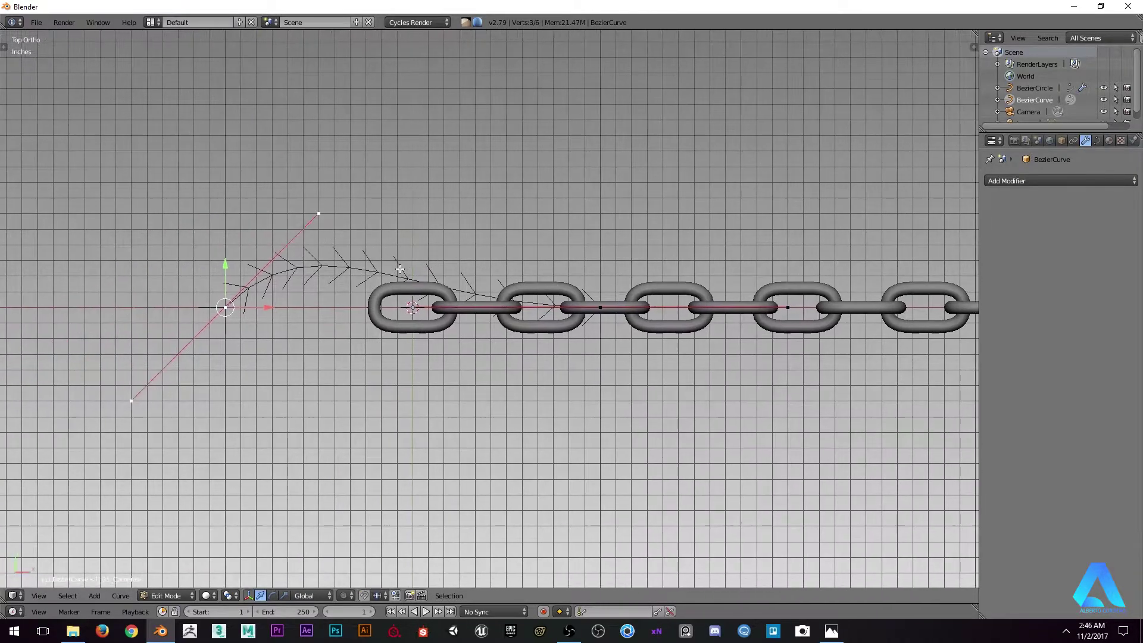
pyautogui.press('s')
pyautogui.press('y')
pyautogui.press('0')
pyautogui.press('Return')
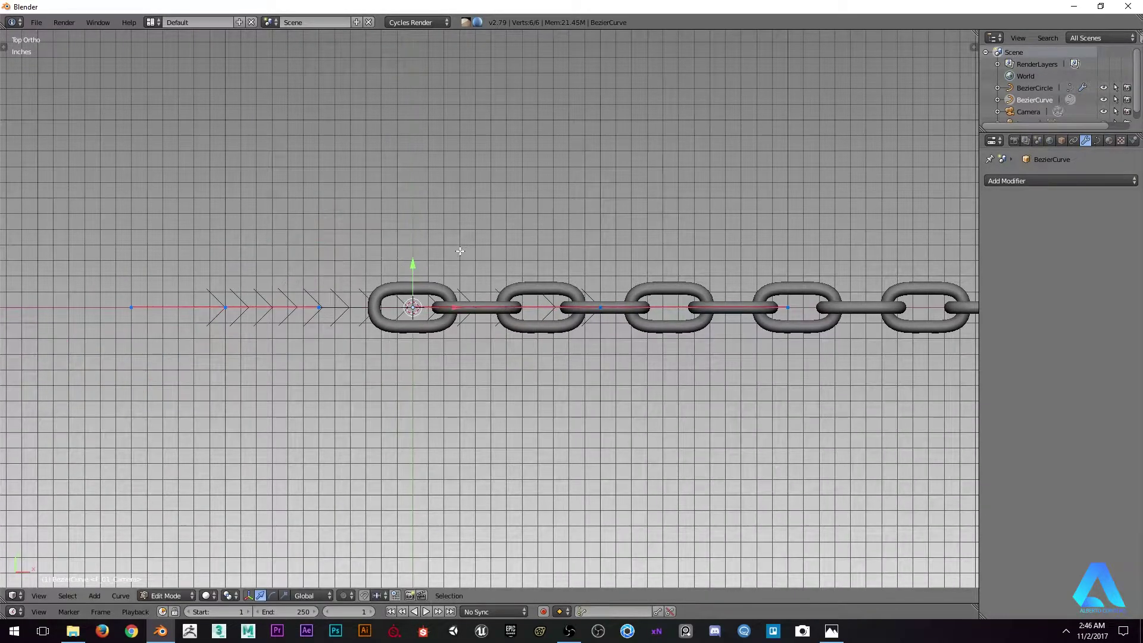
# Move the curve's right end control point along X to the far end of the chain
pyautogui.press('z')
pyautogui.rightClick(602, 307)
pyautogui.scroll(-5, 579, 305)
pyautogui.keyDown('shift'); pyautogui.moveTo(575, 305); pyautogui.dragTo(412, 263, button='middle'); pyautogui.keyUp('shift')
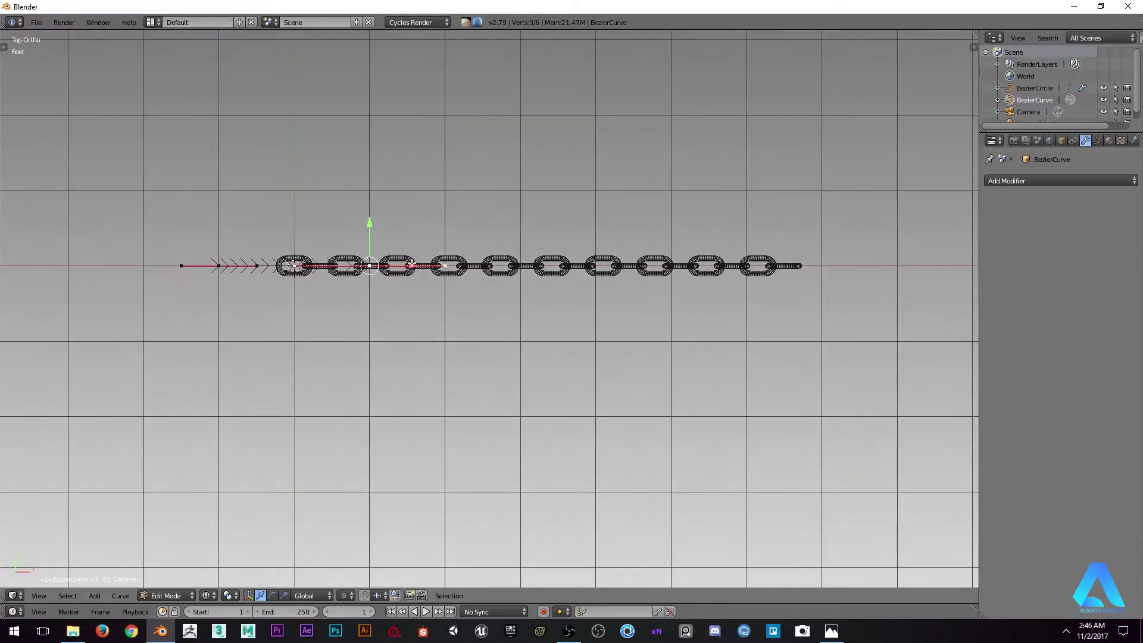
pyautogui.press('g')
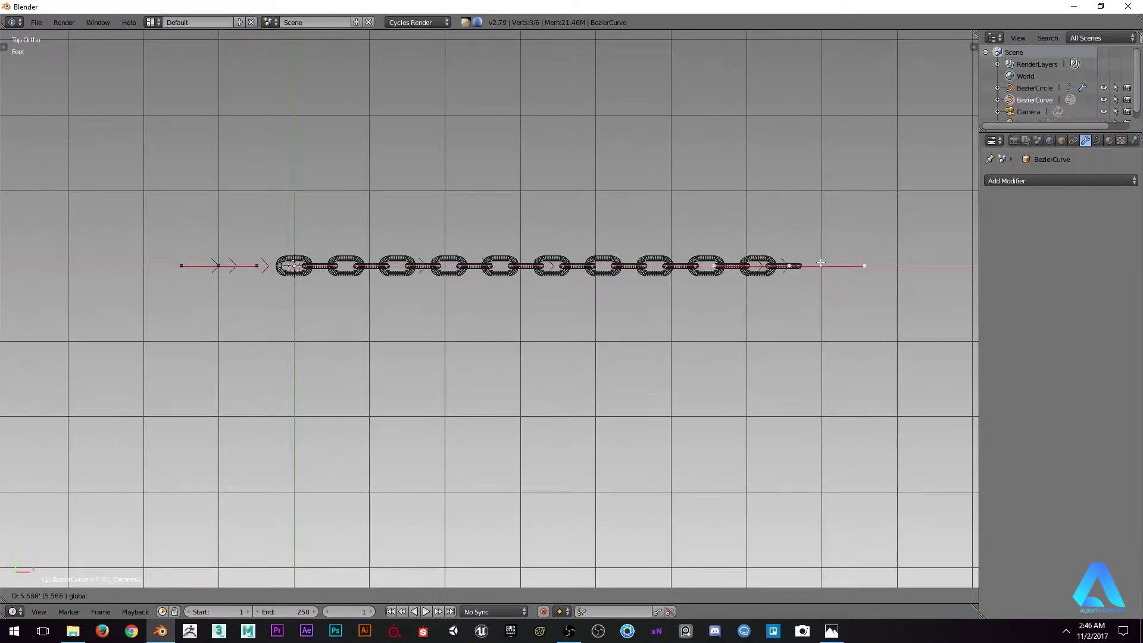
pyautogui.click(806, 266)
# Move the curve's left end control point along X to the outer edge of the first link
pyautogui.rightClick(218, 266)
pyautogui.press('g')
pyautogui.click(301, 266)
pyautogui.scroll(3, 291, 268)
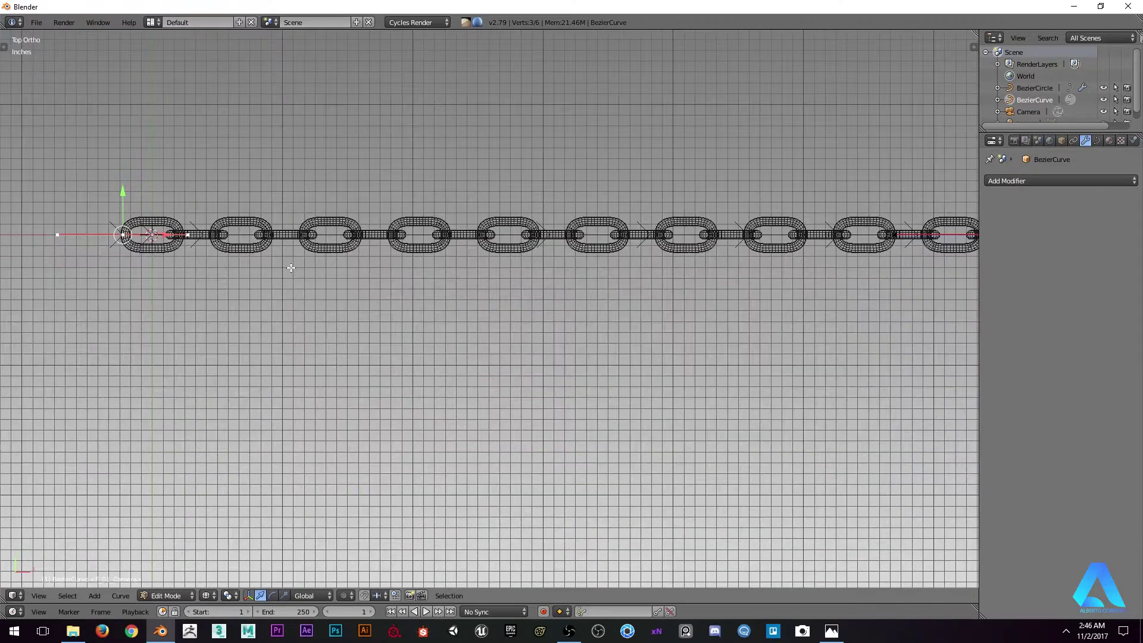
pyautogui.scroll(-3, 686, 205)
# Scale down the handles of the control point at the far end of the chain
pyautogui.rightClick(797, 265)
pyautogui.press('s')
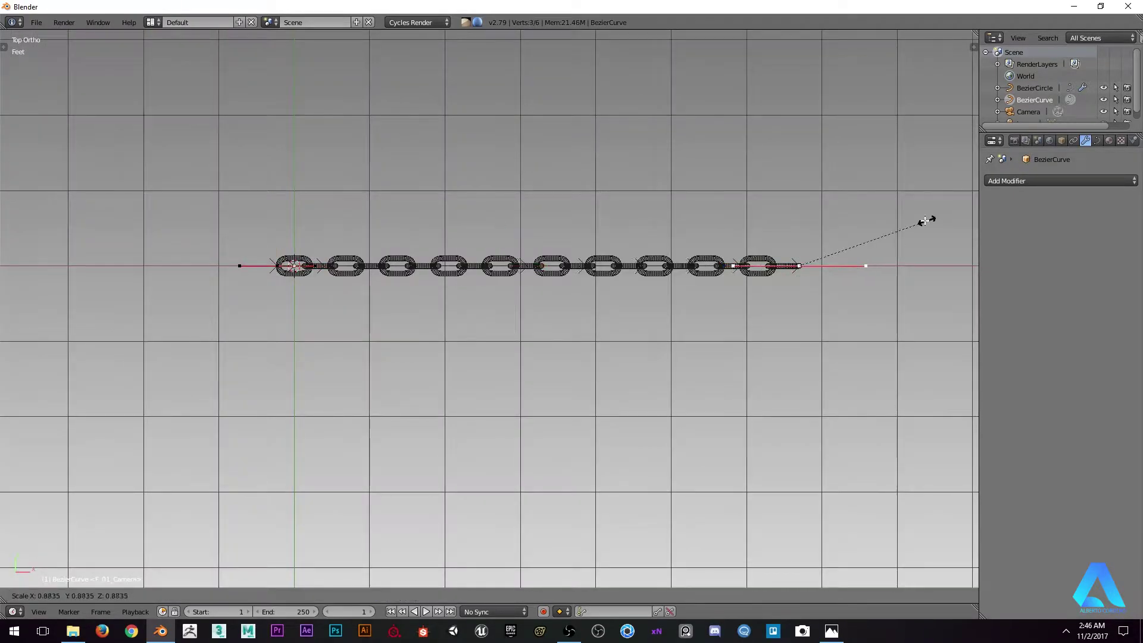
pyautogui.click(871, 233)
pyautogui.scroll(1, 344, 218)
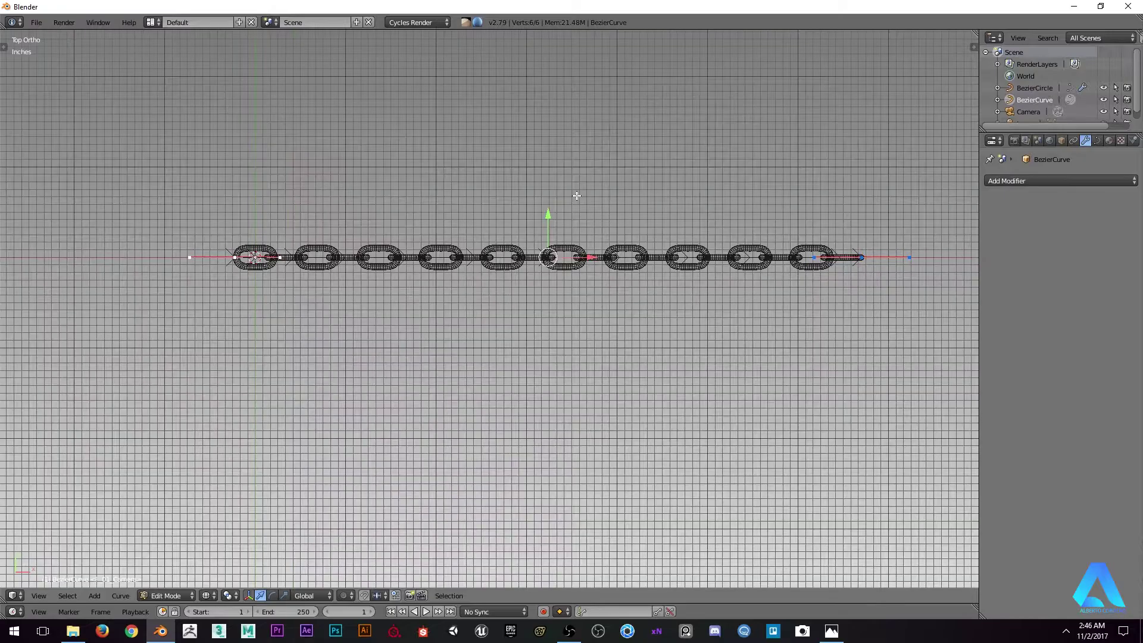
# Subdivide the whole curve with 3 cuts
pyautogui.press('w')
pyautogui.click(557, 196)
pyautogui.press('F6')
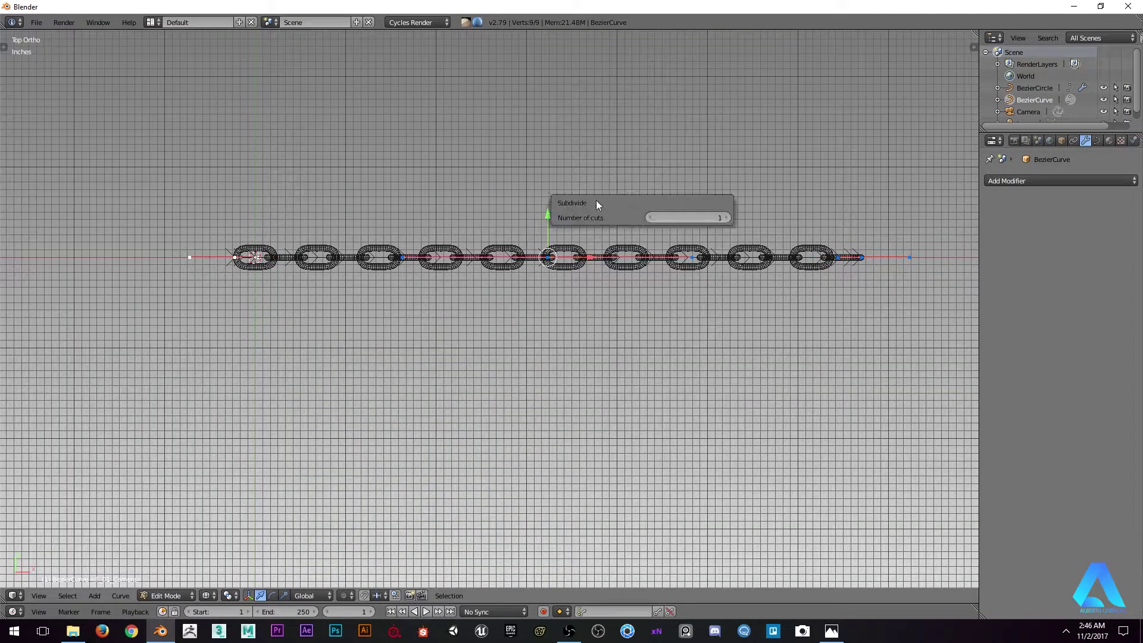
pyautogui.click(727, 218)
pyautogui.click(727, 218)
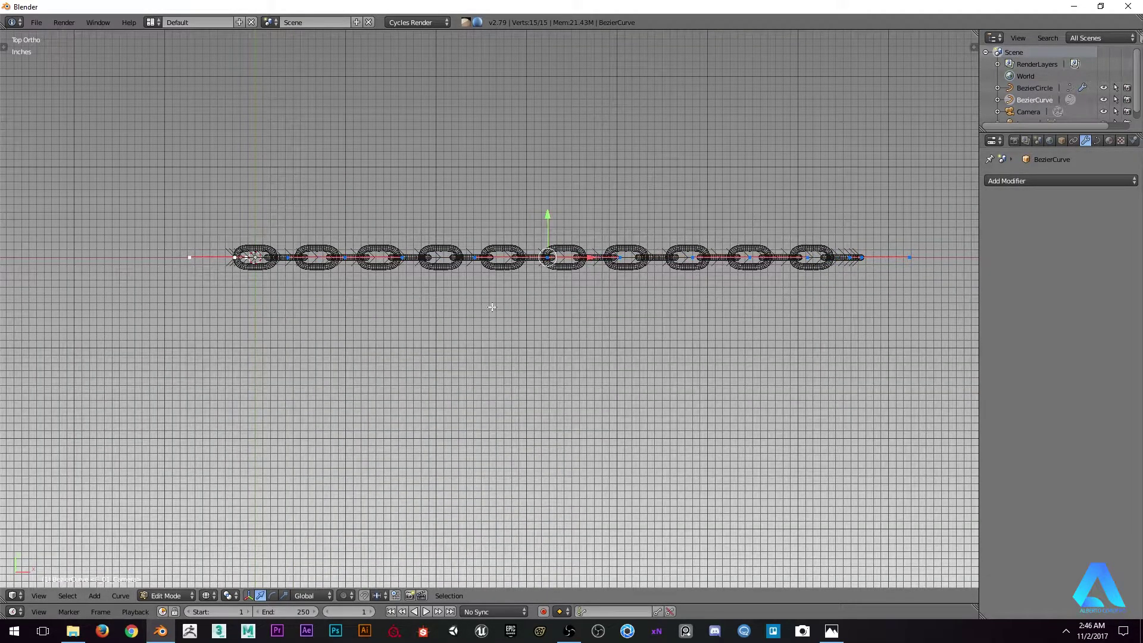
# Return to Object Mode and add a Curve modifier to the chain, with BezierCurve as its deforming object
pyautogui.moveTo(527, 284)
pyautogui.mouseDown(button='middle')
pyautogui.moveTo(524, 221)
pyautogui.moveTo(546, 223)
pyautogui.moveTo(472, 193)
pyautogui.moveTo(476, 235)
pyautogui.mouseUp(button='middle')
pyautogui.press('z')
pyautogui.press('Tab')
pyautogui.rightClick(450, 241)
pyautogui.keyDown('shift'); pyautogui.moveTo(262, 203); pyautogui.dragTo(316, 188, button='middle'); pyautogui.keyUp('shift')
pyautogui.click(1052, 208)
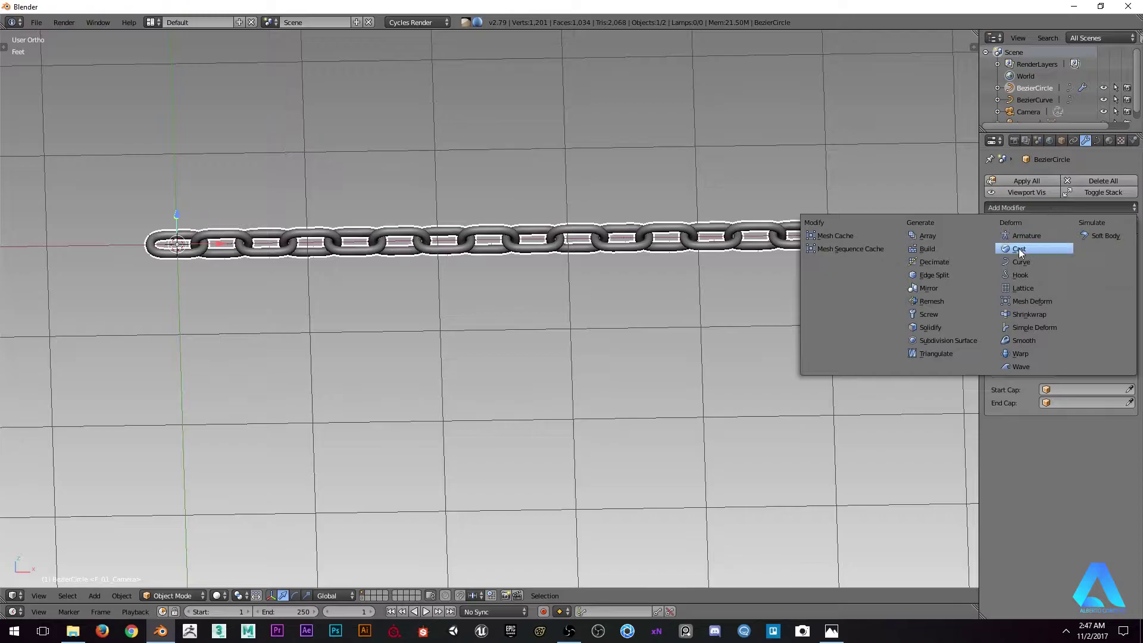
pyautogui.click(1036, 263)
pyautogui.click(1033, 475)
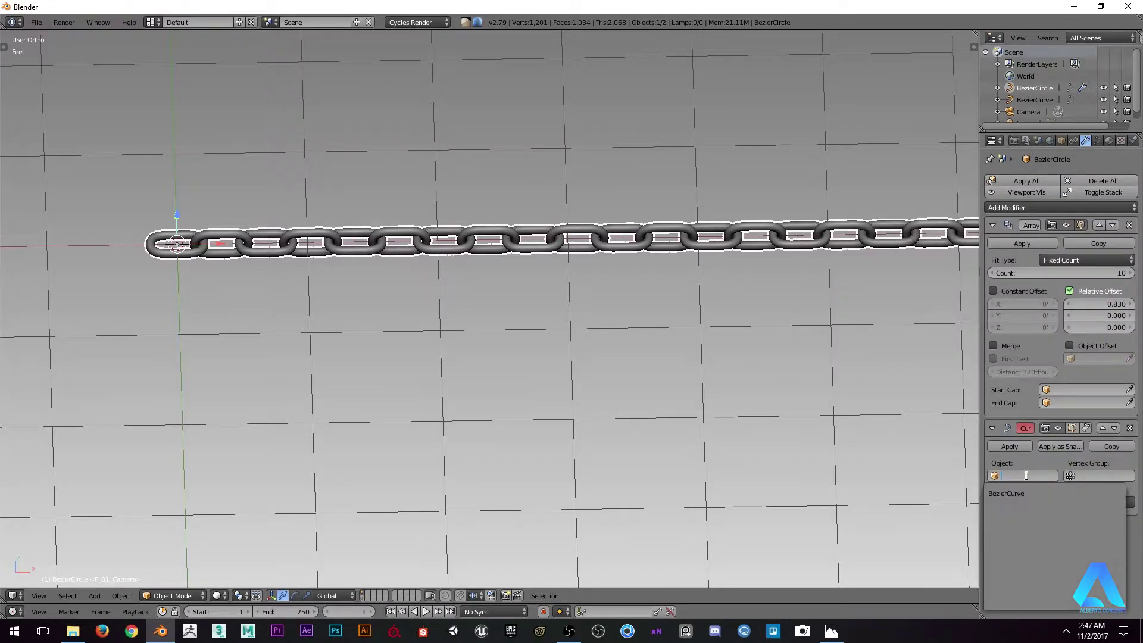
pyautogui.click(1013, 494)
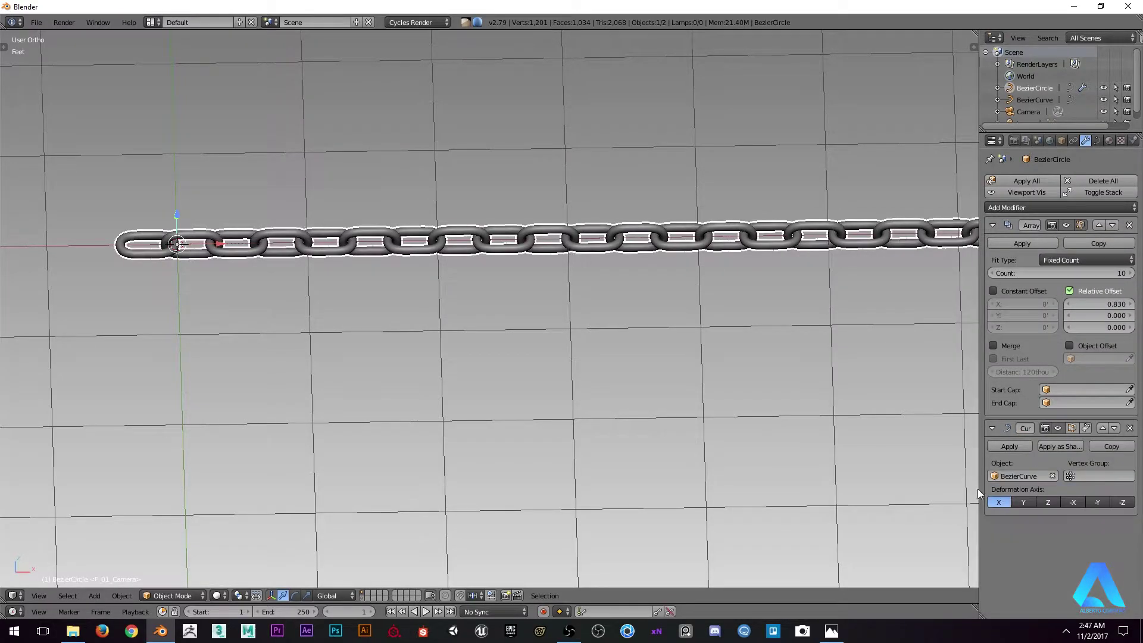
# Try to bend the chain by moving the curve's middle control point in Edit Mode
pyautogui.rightClick(241, 245)
pyautogui.press('Tab')
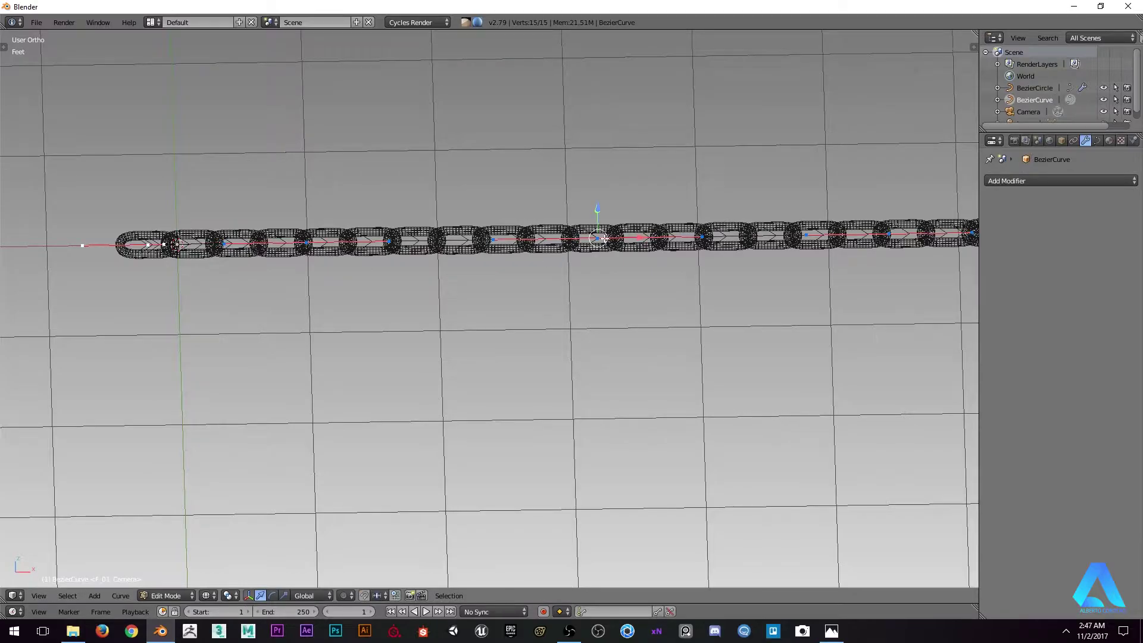
pyautogui.rightClick(600, 239)
pyautogui.press('z')
pyautogui.keyDown('shift'); pyautogui.moveTo(595, 241); pyautogui.dragTo(563, 273, button='middle'); pyautogui.keyUp('shift')
pyautogui.press('g')
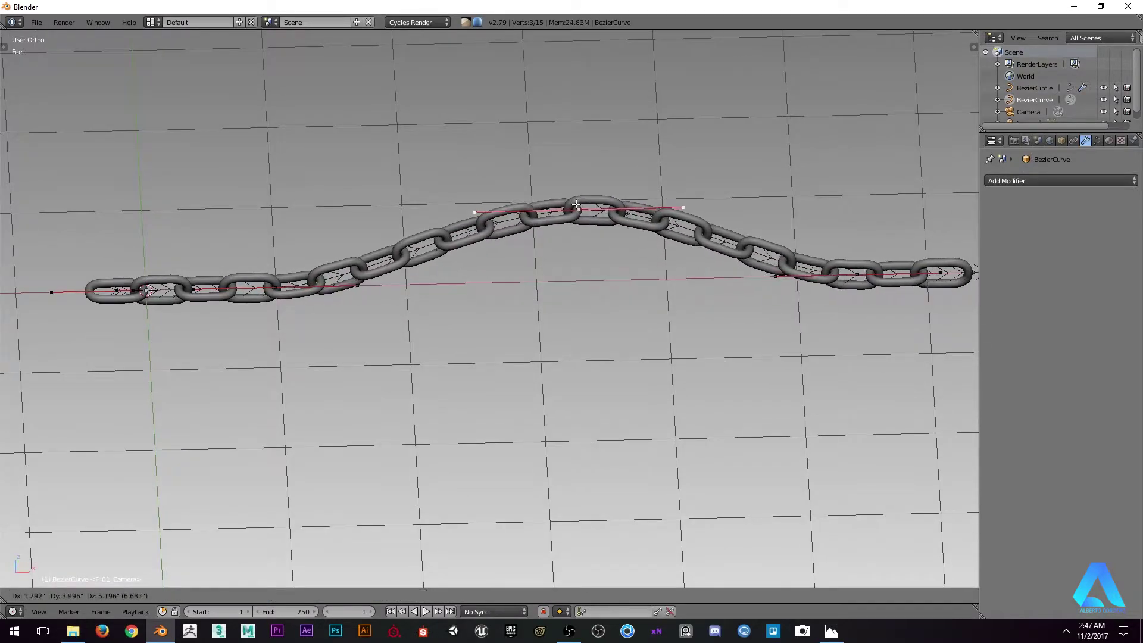
pyautogui.rightClick(563, 222)
# Try to lift the chain near its start by moving the curve's second control point
pyautogui.rightClick(298, 280)
pyautogui.moveTo(298, 279); pyautogui.dragTo(307, 275, button='middle')
pyautogui.press('g')
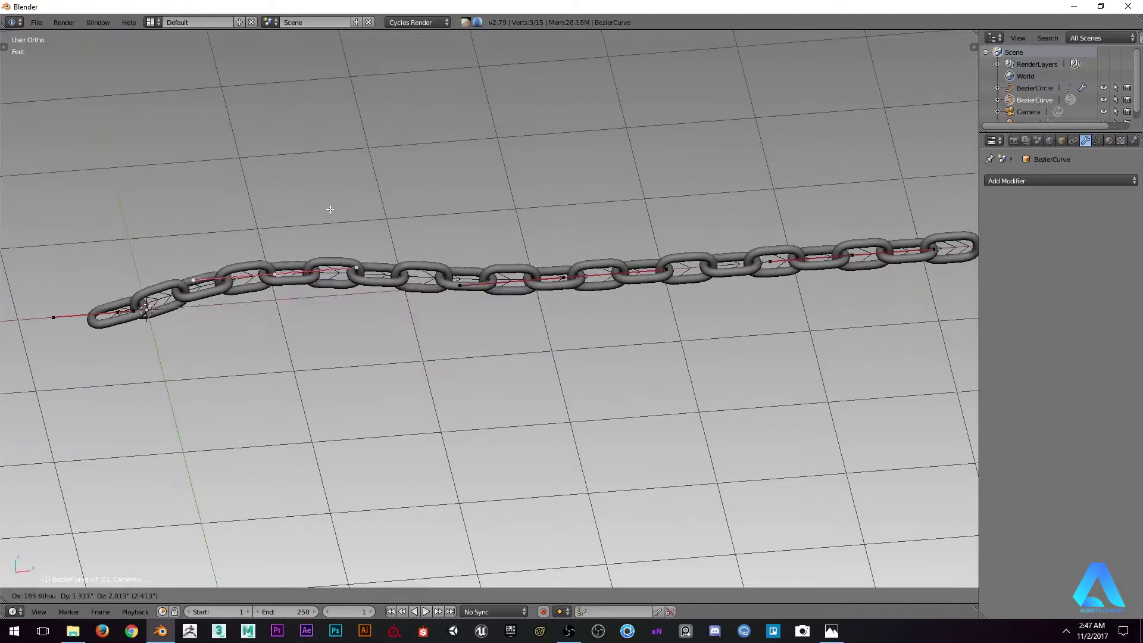
pyautogui.rightClick(332, 195)
# Try moving the curve's middle, fourth and last control points one after another
pyautogui.moveTo(728, 237); pyautogui.dragTo(718, 220, button='middle')
pyautogui.keyDown('shift'); pyautogui.moveTo(717, 220); pyautogui.dragTo(562, 237, button='middle'); pyautogui.keyUp('shift')
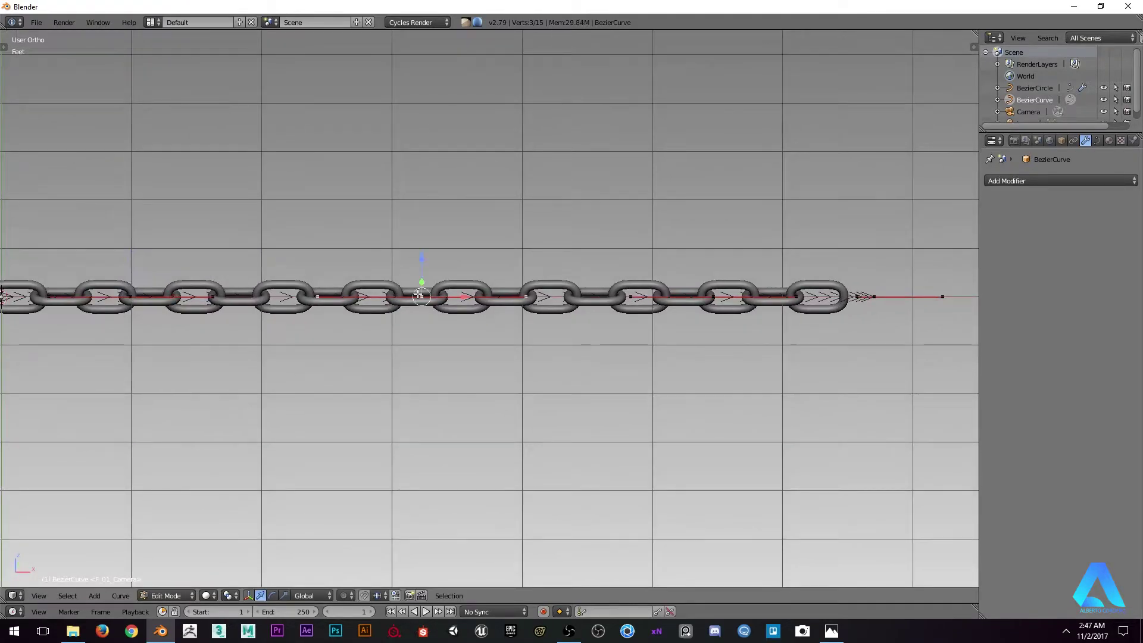
pyautogui.keyDown('shift'); pyautogui.moveTo(419, 294); pyautogui.dragTo(439, 302, button='middle'); pyautogui.keyUp('shift')
pyautogui.press('g')
pyautogui.rightClick(659, 277)
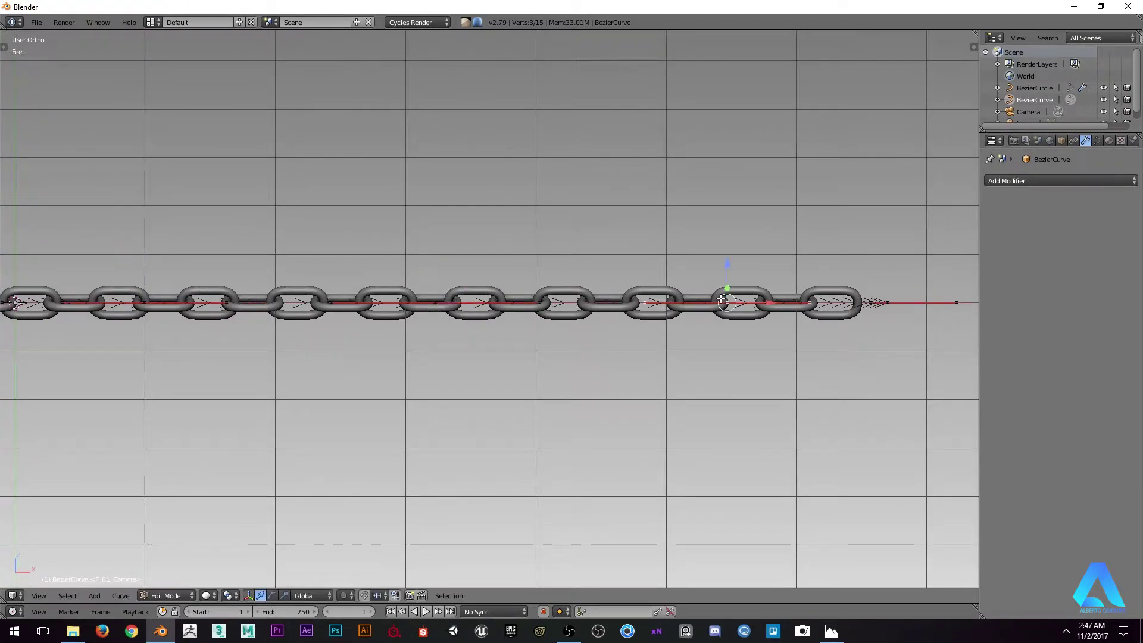
pyautogui.press('g')
pyautogui.rightClick(732, 252)
pyautogui.rightClick(884, 305)
pyautogui.press('g')
pyautogui.rightClick(895, 257)
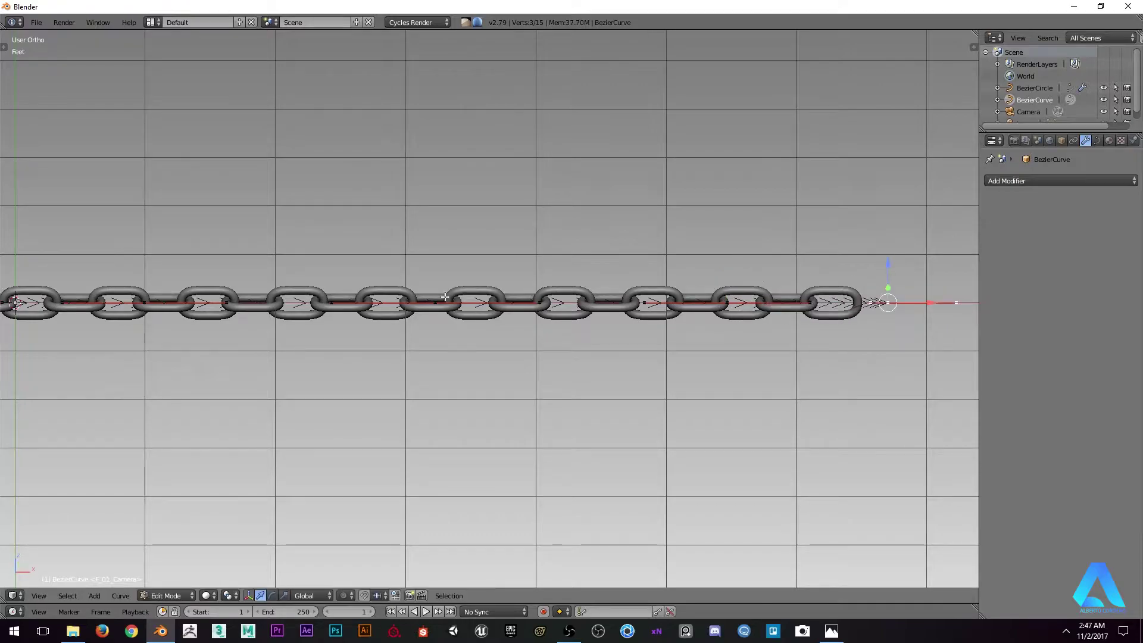
# Try moving the second control point again to test the bend at the start of the chain
pyautogui.rightClick(226, 302)
pyautogui.keyDown('shift'); pyautogui.moveTo(227, 302); pyautogui.dragTo(297, 293, button='middle'); pyautogui.keyUp('shift')
pyautogui.press('g')
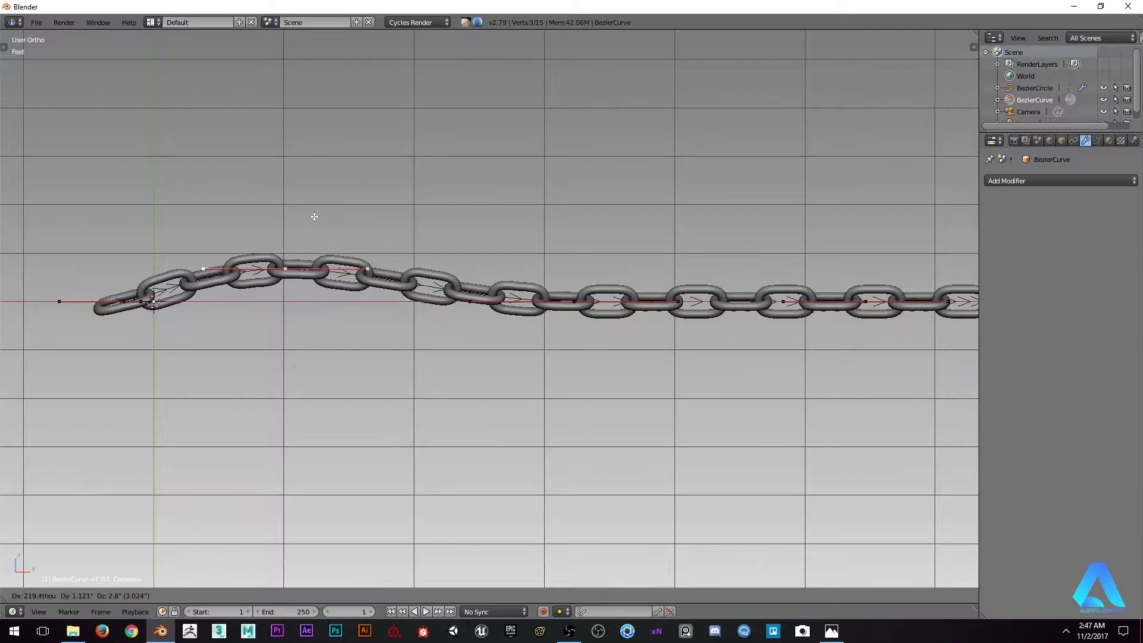
pyautogui.rightClick(319, 216)
pyautogui.moveTo(319, 217); pyautogui.dragTo(412, 247, button='middle')
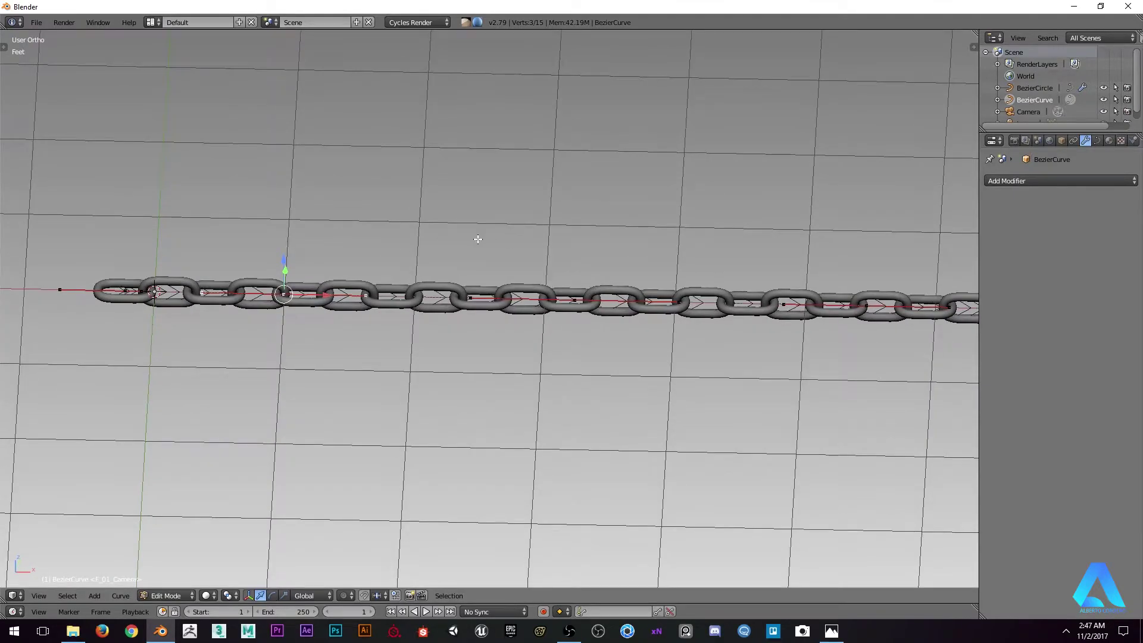
pyautogui.keyDown('shift'); pyautogui.moveTo(259, 221); pyautogui.dragTo(253, 221, button='middle'); pyautogui.keyUp('shift')
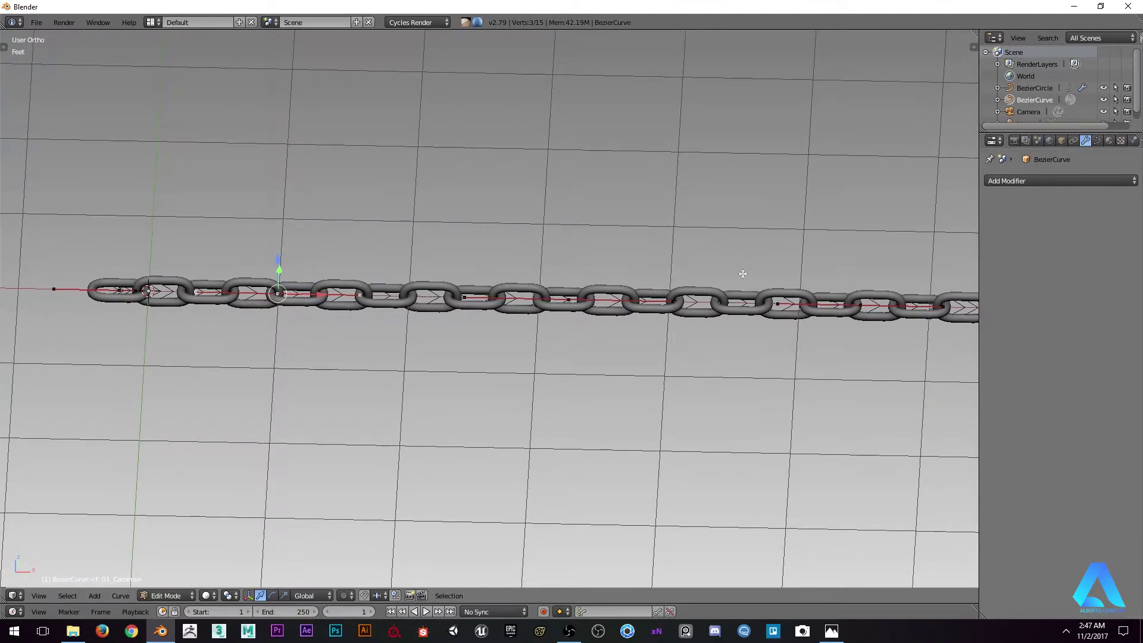
pyautogui.keyDown('shift'); pyautogui.moveTo(800, 259); pyautogui.dragTo(717, 253, button='middle'); pyautogui.keyUp('shift')
pyautogui.keyDown('shift'); pyautogui.moveTo(107, 280); pyautogui.dragTo(304, 263, button='middle'); pyautogui.keyUp('shift')
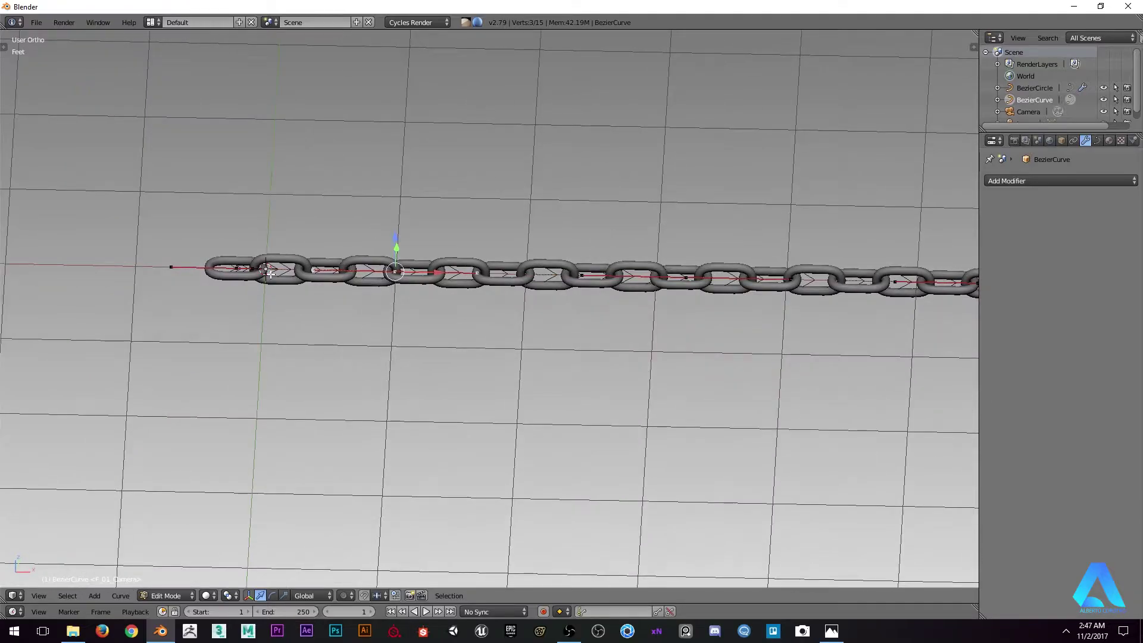
pyautogui.moveTo(274, 268); pyautogui.dragTo(289, 268)
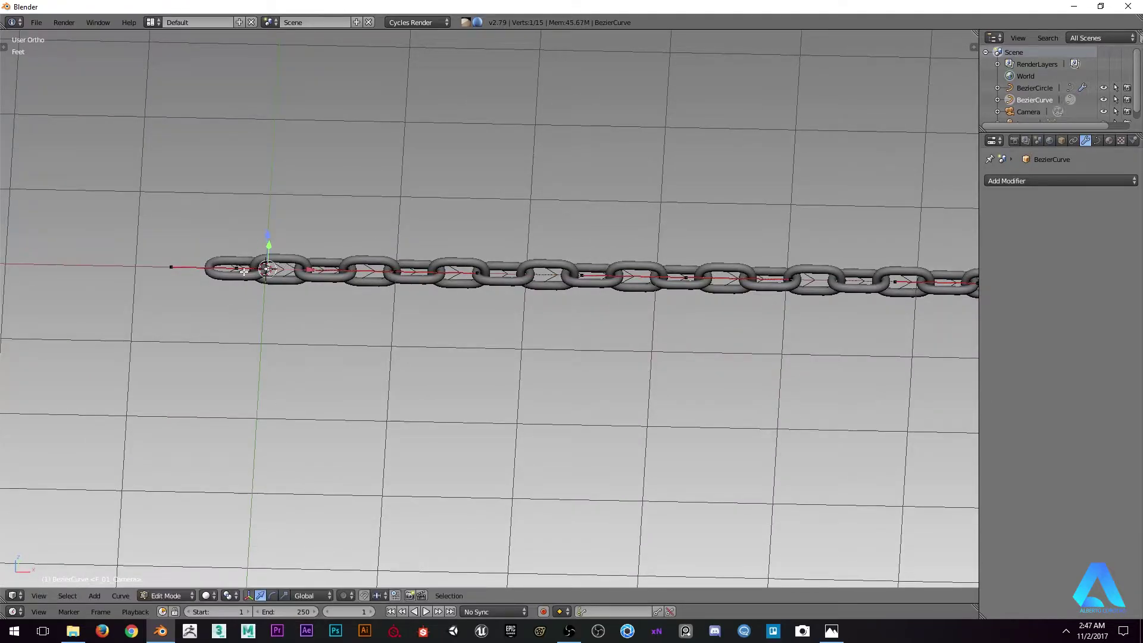
pyautogui.keyDown('shift'); pyautogui.moveTo(395, 263); pyautogui.dragTo(332, 253, button='middle'); pyautogui.keyUp('shift')
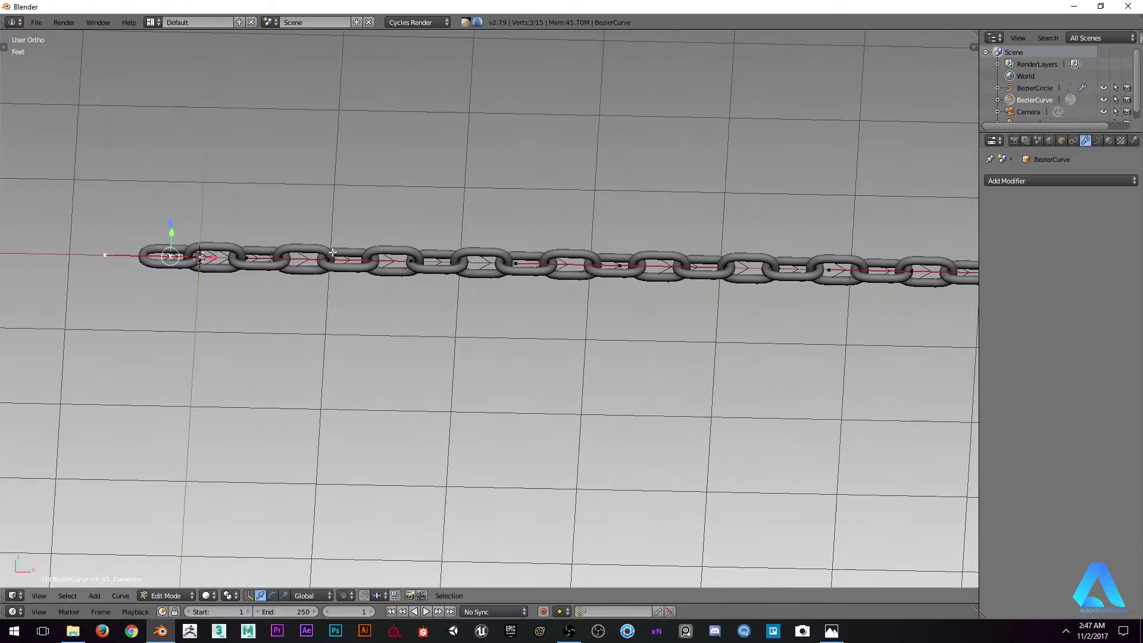
# Hook the curve's second control point to a new empty object
pyautogui.scroll(1, 393, 227)
pyautogui.scroll(3, 358, 235)
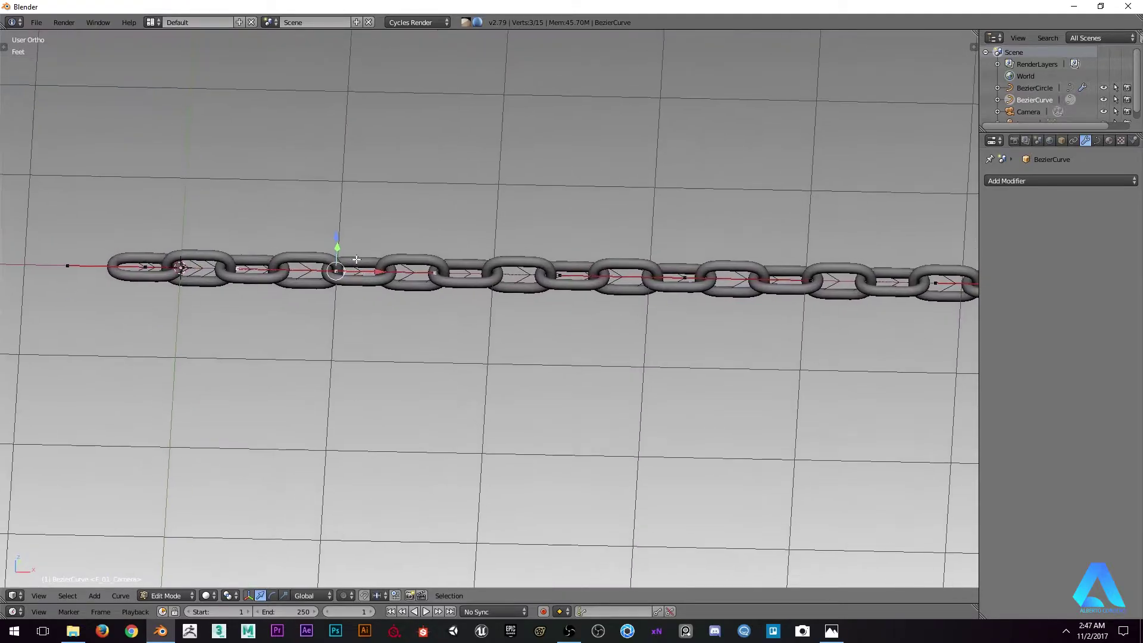
pyautogui.keyDown('shift'); pyautogui.moveTo(376, 224); pyautogui.dragTo(485, 252, button='middle'); pyautogui.keyUp('shift')
pyautogui.press('z')
pyautogui.press('z')
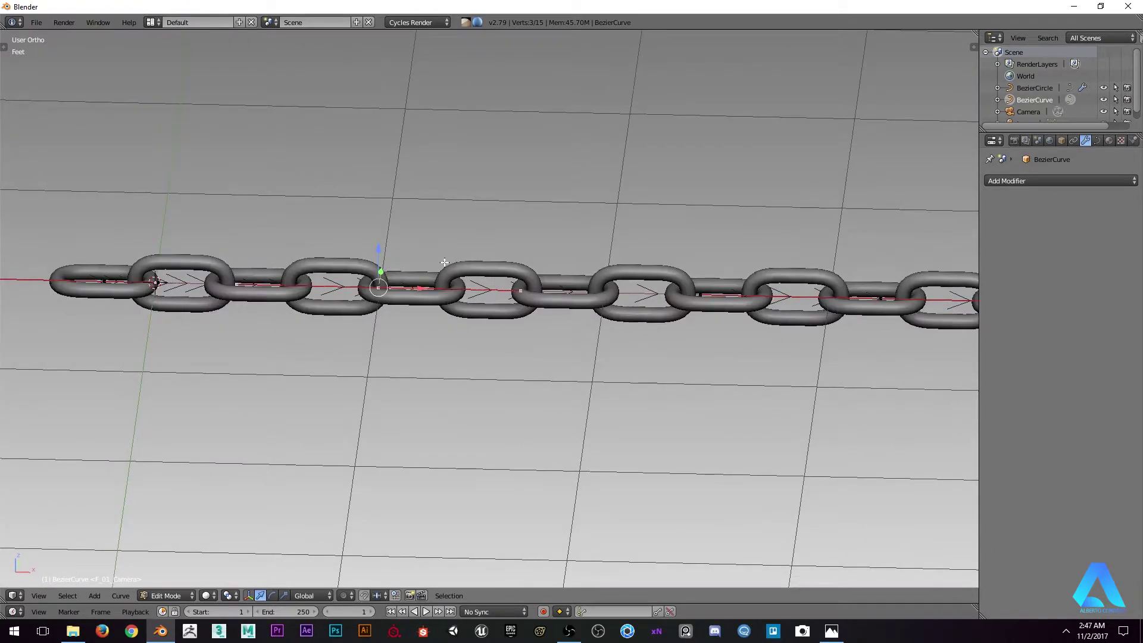
pyautogui.moveTo(383, 248); pyautogui.dragTo(403, 264, button='middle')
pyautogui.hotkey('ctrl', 'h')
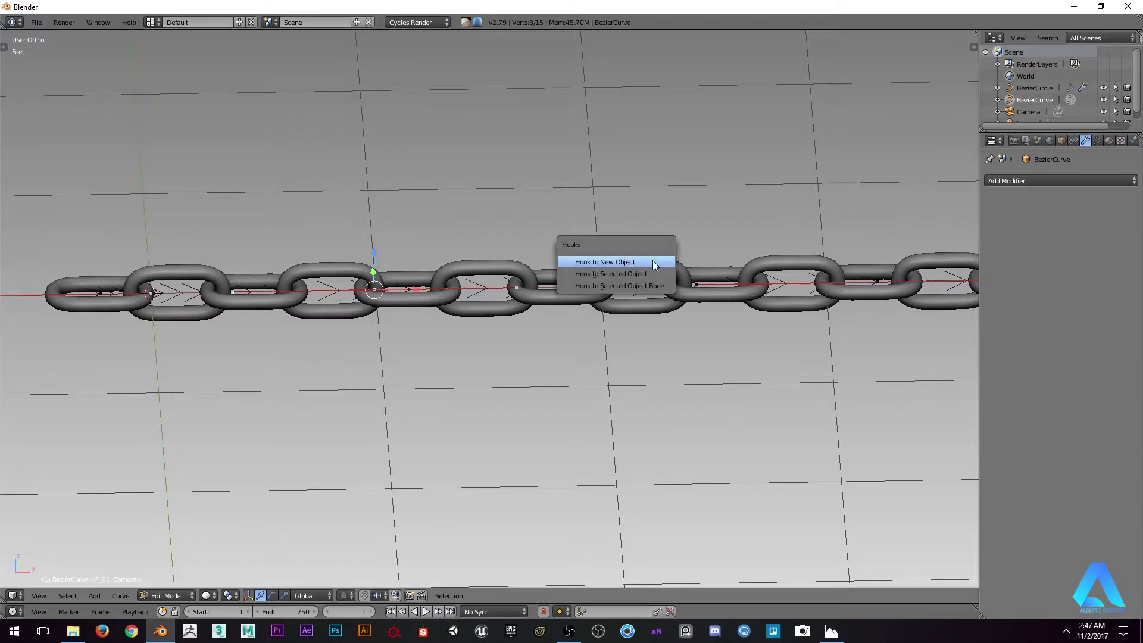
pyautogui.click(610, 262)
# Return to Object Mode and try to bend the chain by moving the new hook empty
pyautogui.moveTo(610, 262); pyautogui.dragTo(420, 266, button='middle')
pyautogui.press('Tab')
pyautogui.rightClick(415, 178)
pyautogui.press('g')
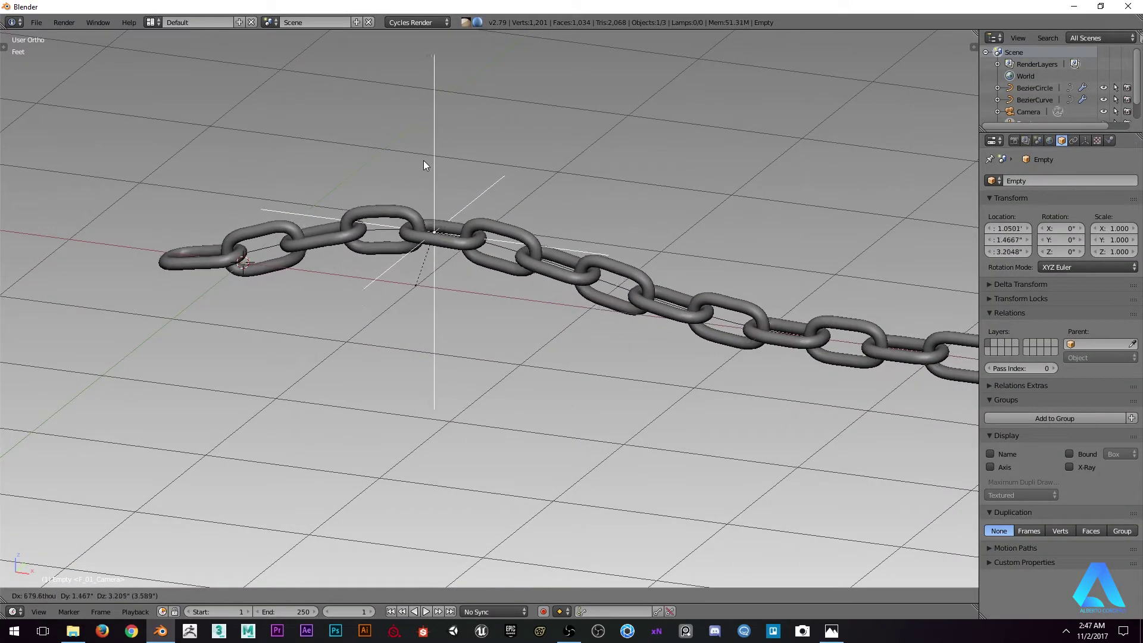
pyautogui.rightClick(425, 163)
# Check the hook empty's placement in wireframe display and try moving it in different directions in solid display
pyautogui.moveTo(456, 228); pyautogui.dragTo(413, 267, button='middle')
pyautogui.press('z')
pyautogui.scroll(4, 403, 308)
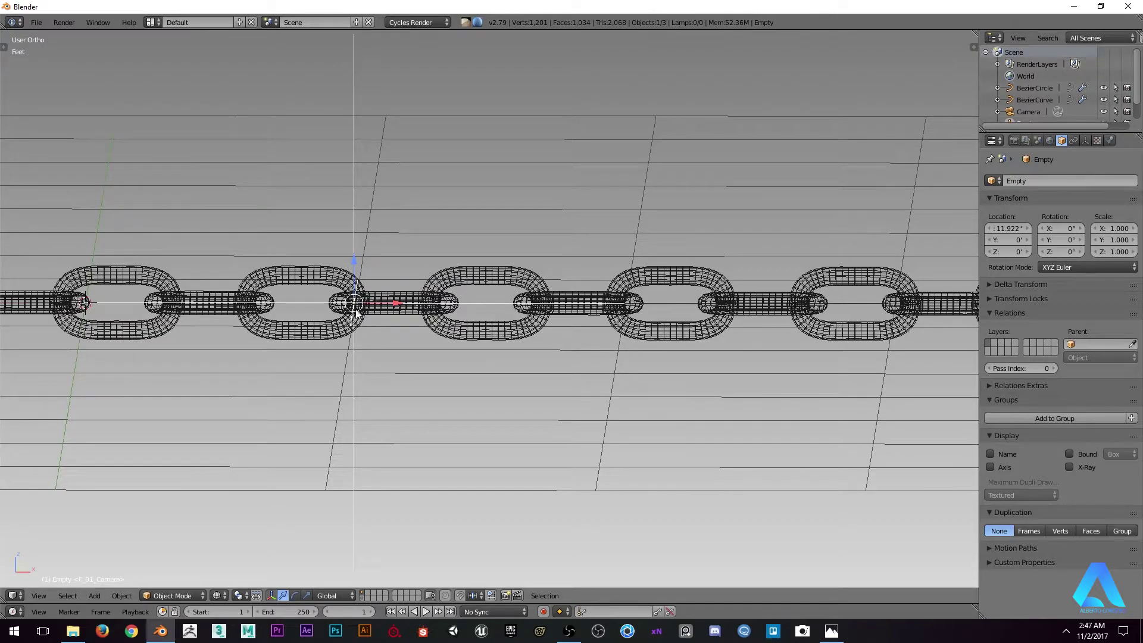
pyautogui.press('z')
pyautogui.scroll(-2, 361, 297)
pyautogui.moveTo(350, 290); pyautogui.dragTo(393, 276, button='middle')
pyautogui.press('g')
pyautogui.rightClick(403, 262)
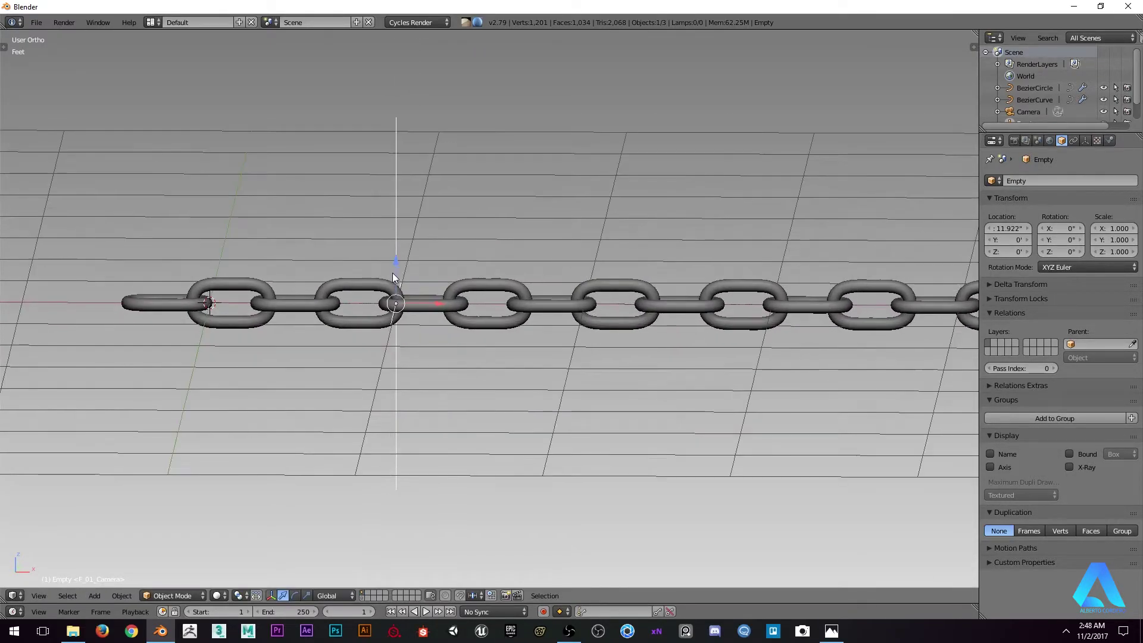
pyautogui.press('g')
pyautogui.rightClick(452, 317)
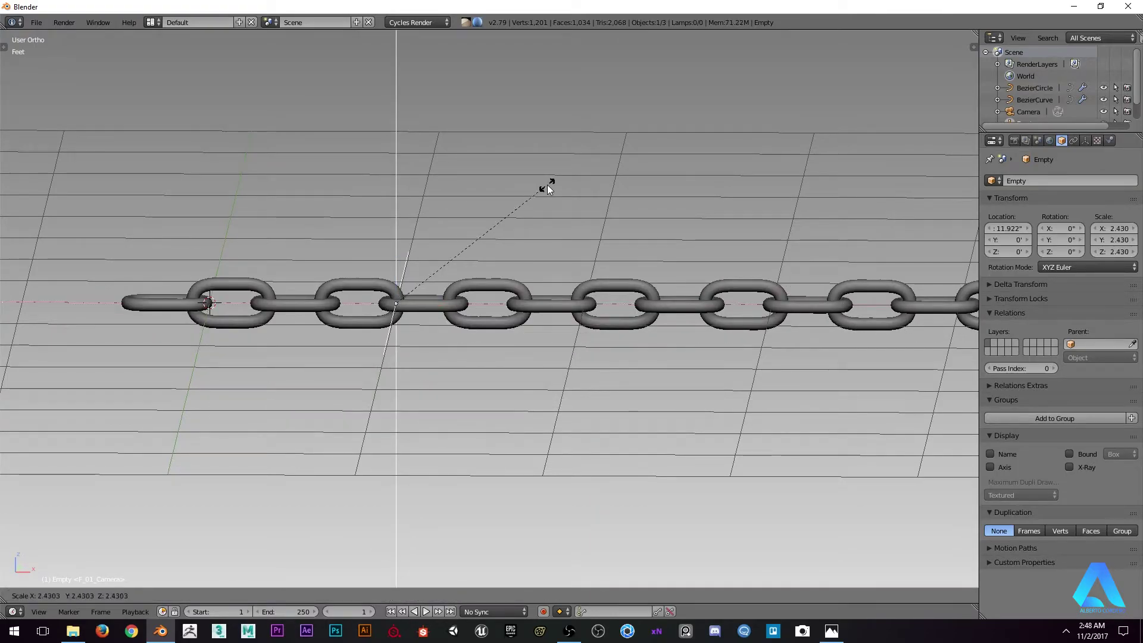
# Try scaling and rotating the hook empty to test its effect on the chain
pyautogui.moveTo(546, 185); pyautogui.dragTo(463, 262, button='middle')
pyautogui.press('r')
pyautogui.rightClick(492, 236)
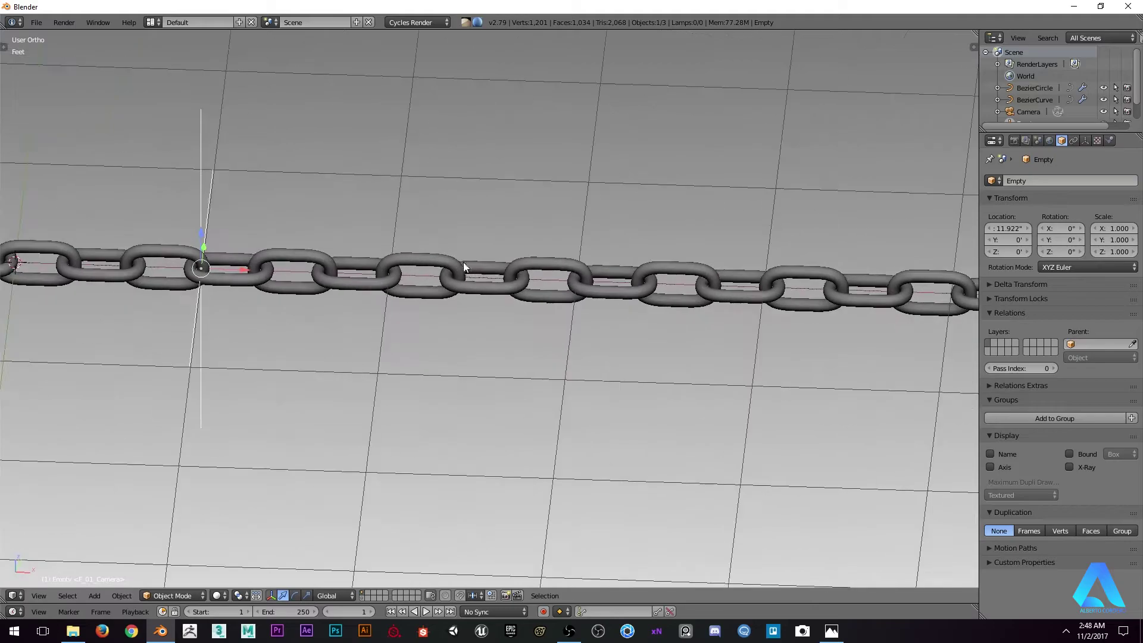
# Edit the curve in wireframe display and hook its middle control point to another new empty object
pyautogui.rightClick(547, 280)
pyautogui.press('Tab')
pyautogui.press('z')
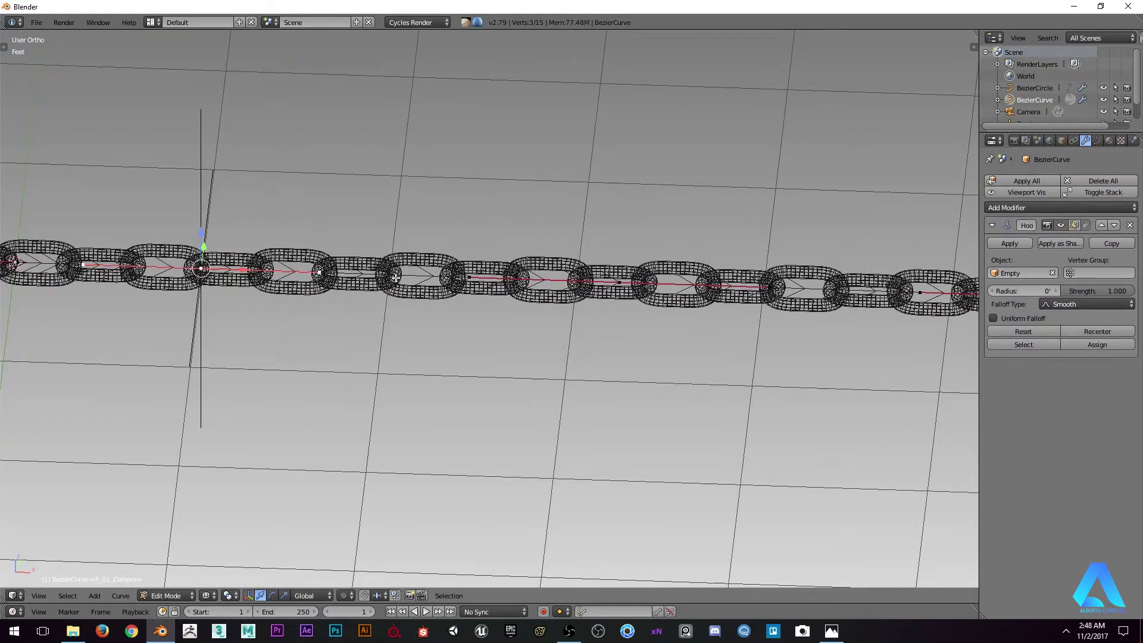
pyautogui.rightClick(622, 280)
pyautogui.moveTo(623, 280); pyautogui.dragTo(574, 277, button='middle')
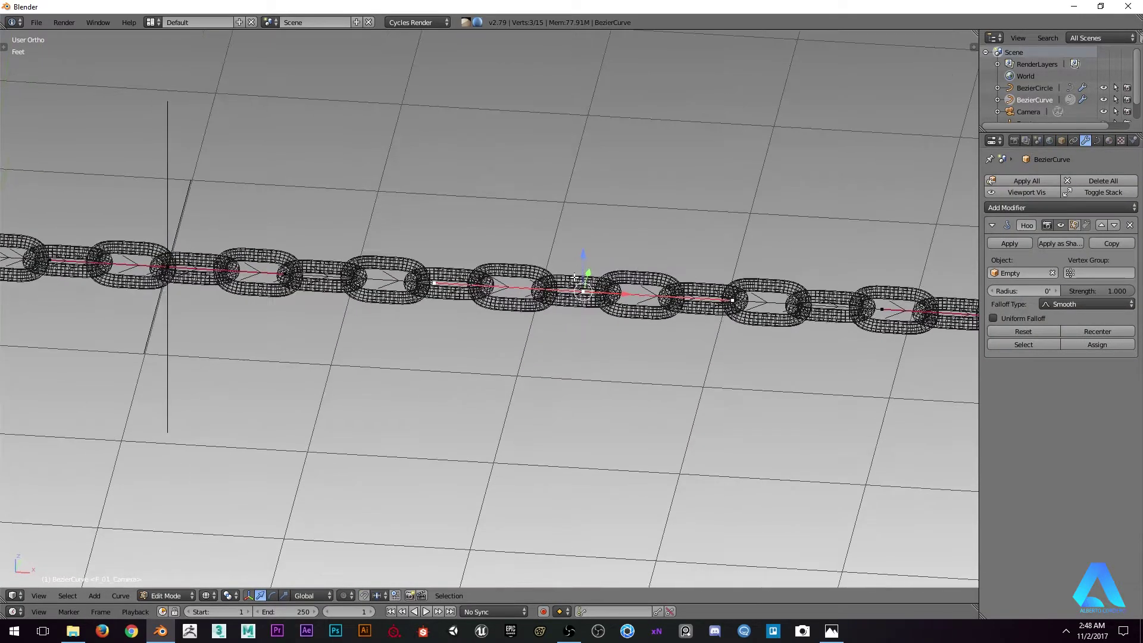
pyautogui.hotkey('ctrl', 'h')
pyautogui.click(606, 286)
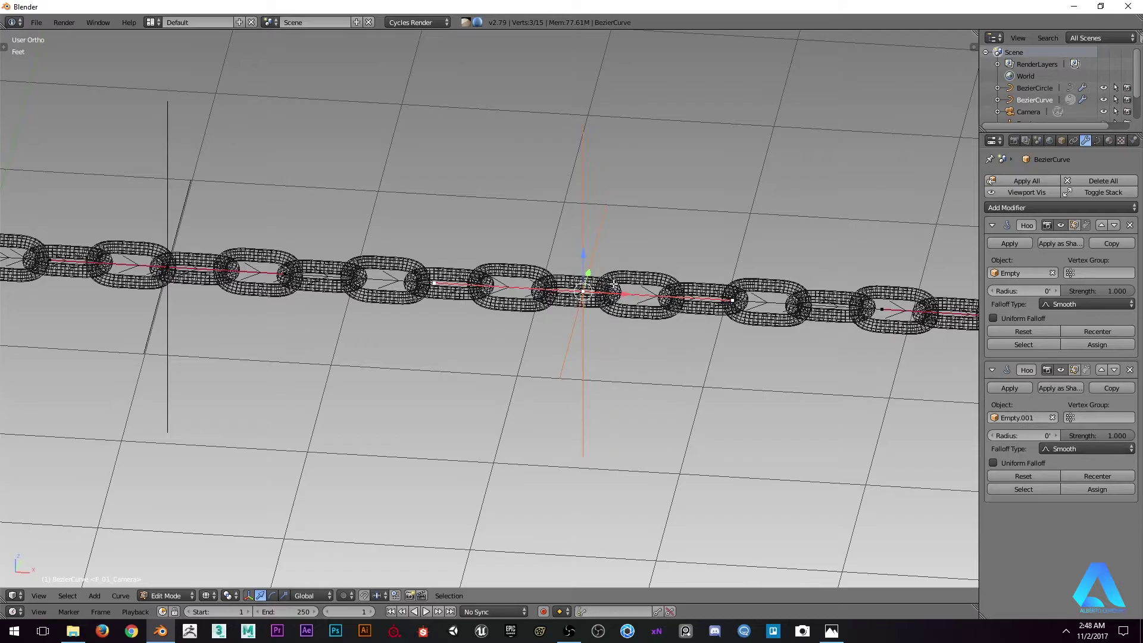
# Return to Object Mode with solid display and try moving the middle hook empty
pyautogui.press('Tab')
pyautogui.rightClick(606, 225)
pyautogui.press('z')
pyautogui.scroll(-2, 569, 262)
pyautogui.keyDown('shift'); pyautogui.moveTo(569, 263); pyautogui.dragTo(490, 266, button='middle'); pyautogui.keyUp('shift')
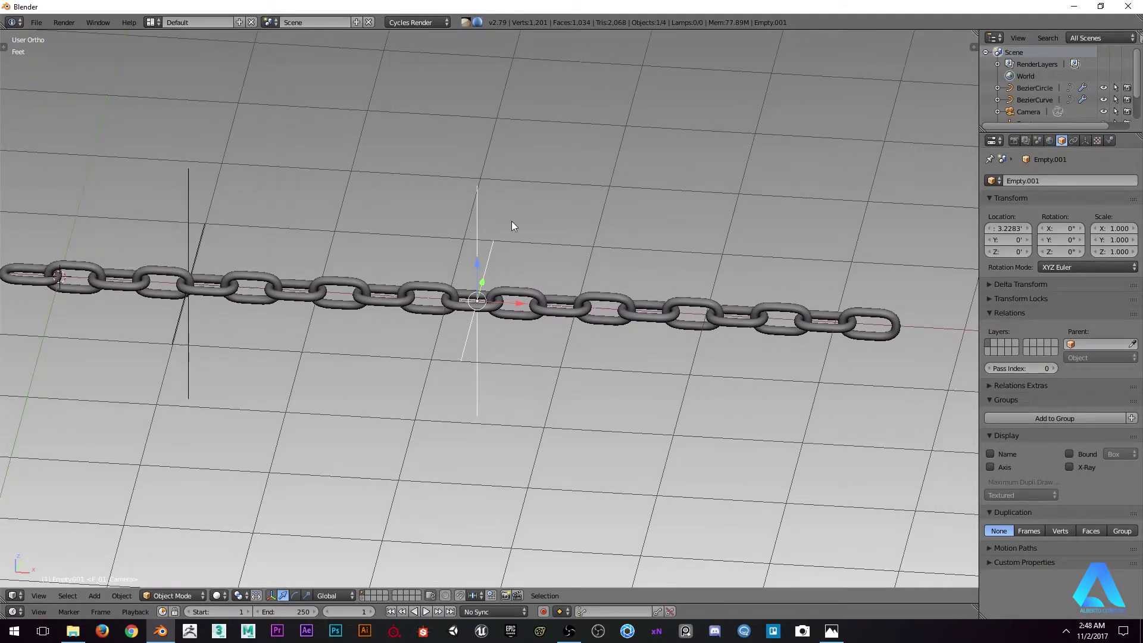
pyautogui.press('g')
pyautogui.rightClick(631, 284)
# Edit the Bezier curve in wireframe display and hook the control point near the last full link to a new empty object
pyautogui.rightClick(687, 313)
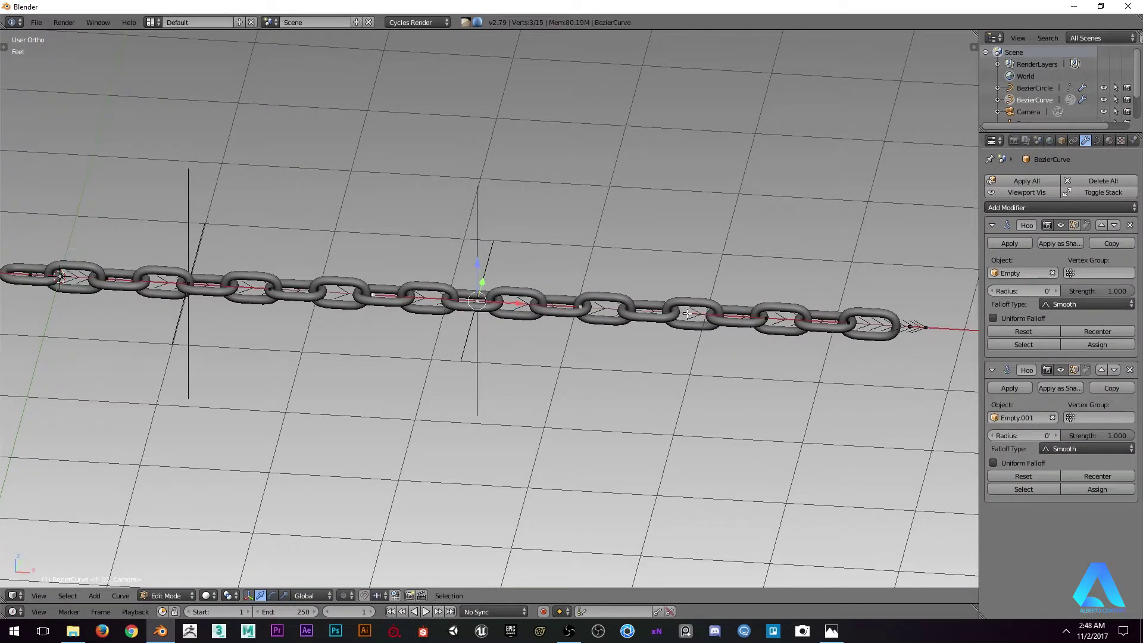
pyautogui.press('Tab')
pyautogui.press('z')
pyautogui.rightClick(757, 314)
pyautogui.keyDown('shift'); pyautogui.moveTo(757, 314); pyautogui.dragTo(606, 292, button='middle'); pyautogui.keyUp('shift')
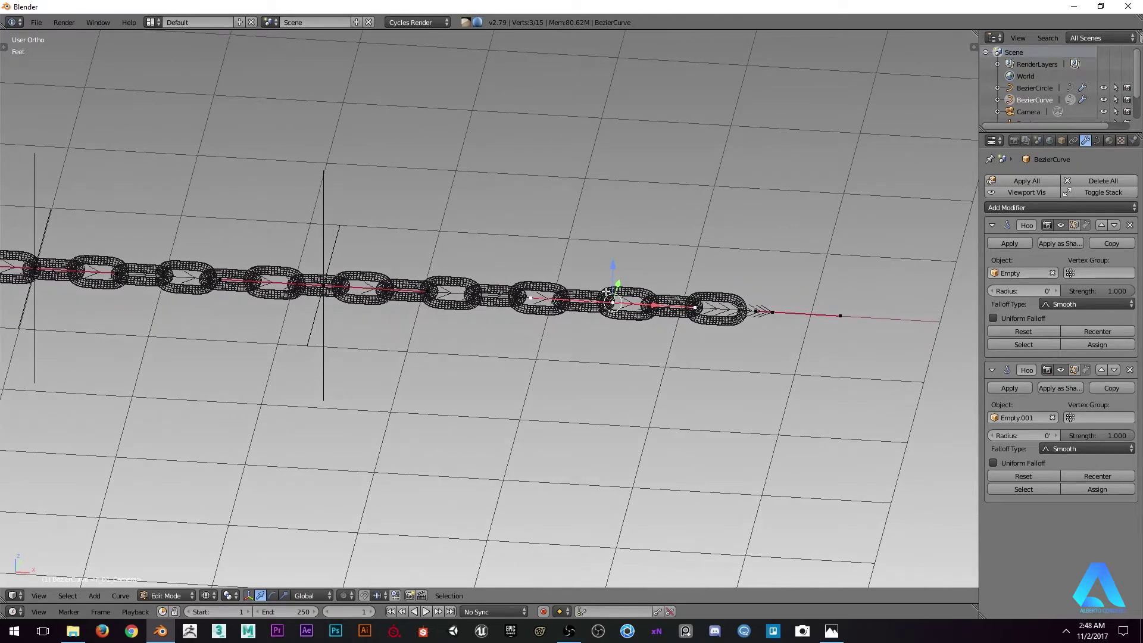
pyautogui.hotkey('ctrl', 'h')
pyautogui.press('Tab')
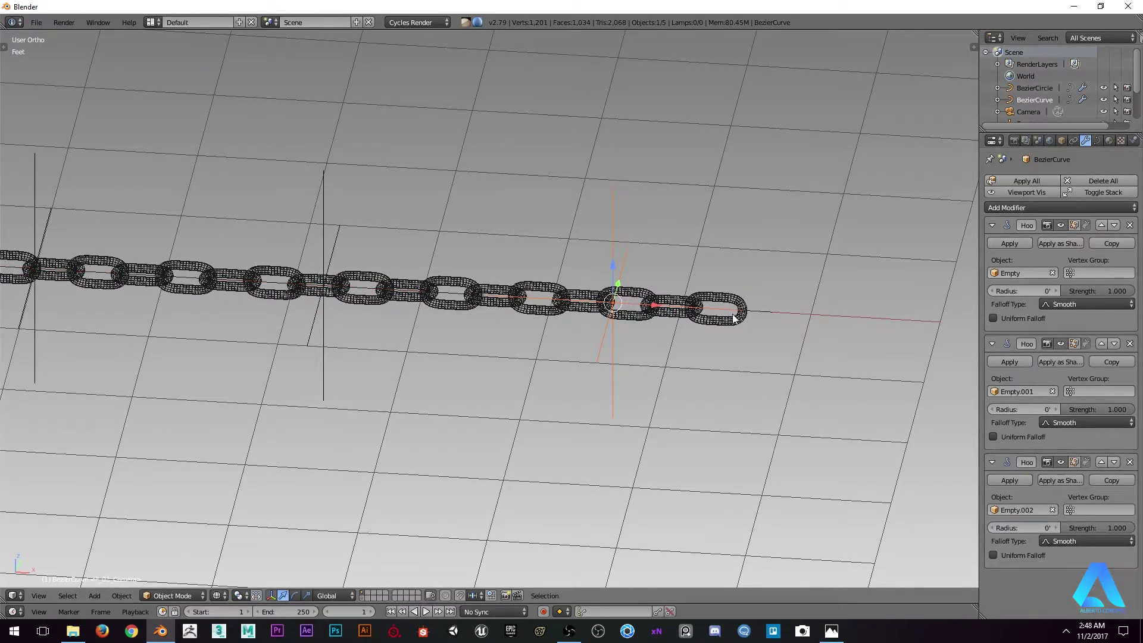
# Shift the curve's end control point slightly outward along X and hook it to a new empty object
pyautogui.press('Tab')
pyautogui.press('g')
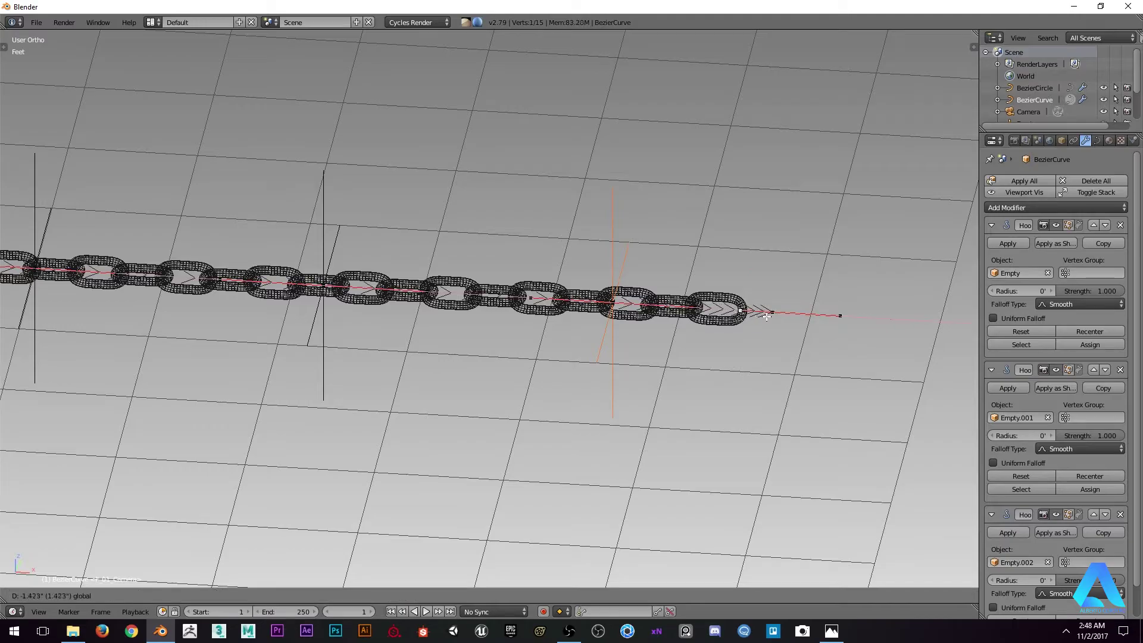
pyautogui.click(756, 319)
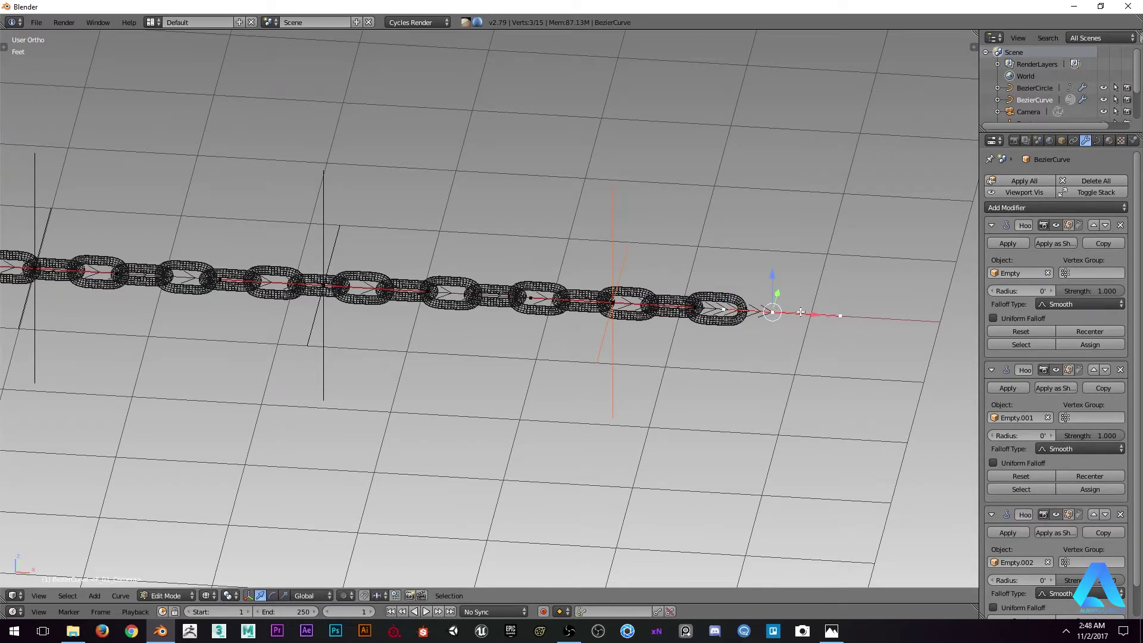
pyautogui.moveTo(801, 312); pyautogui.dragTo(814, 313)
pyautogui.hotkey('ctrl', 'h')
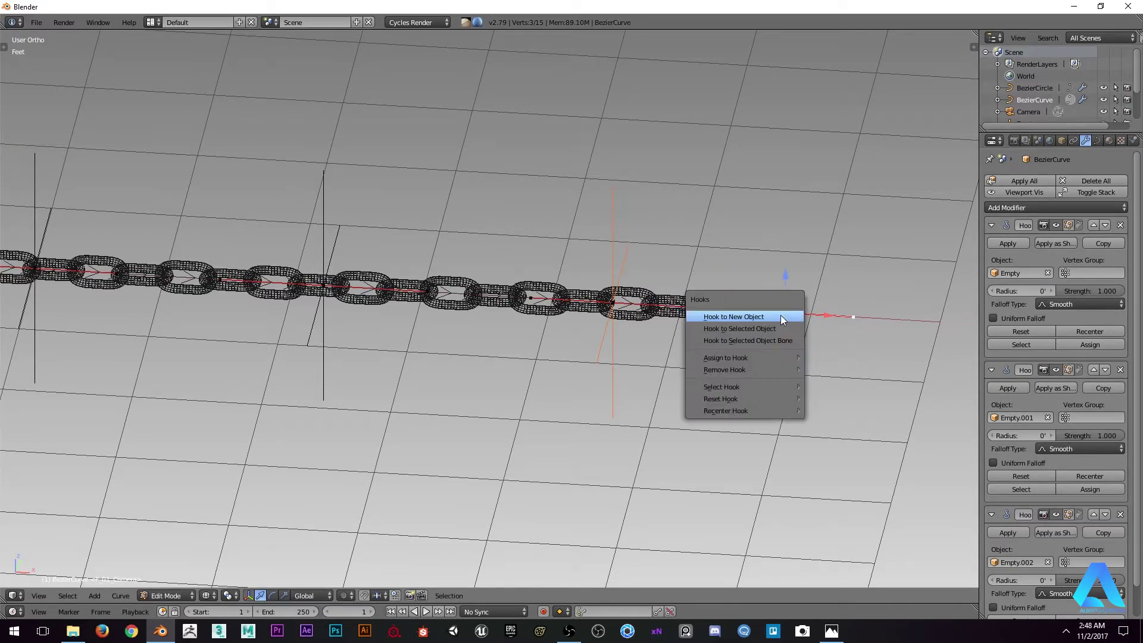
pyautogui.click(781, 316)
# Move the curve's starting control point inward along X to the first link, hook it to a new empty, and return to Object Mode
pyautogui.scroll(-3, 316, 319)
pyautogui.keyDown('shift'); pyautogui.moveTo(316, 319); pyautogui.dragTo(582, 346, button='middle'); pyautogui.keyUp('shift')
pyautogui.scroll(5, 362, 301)
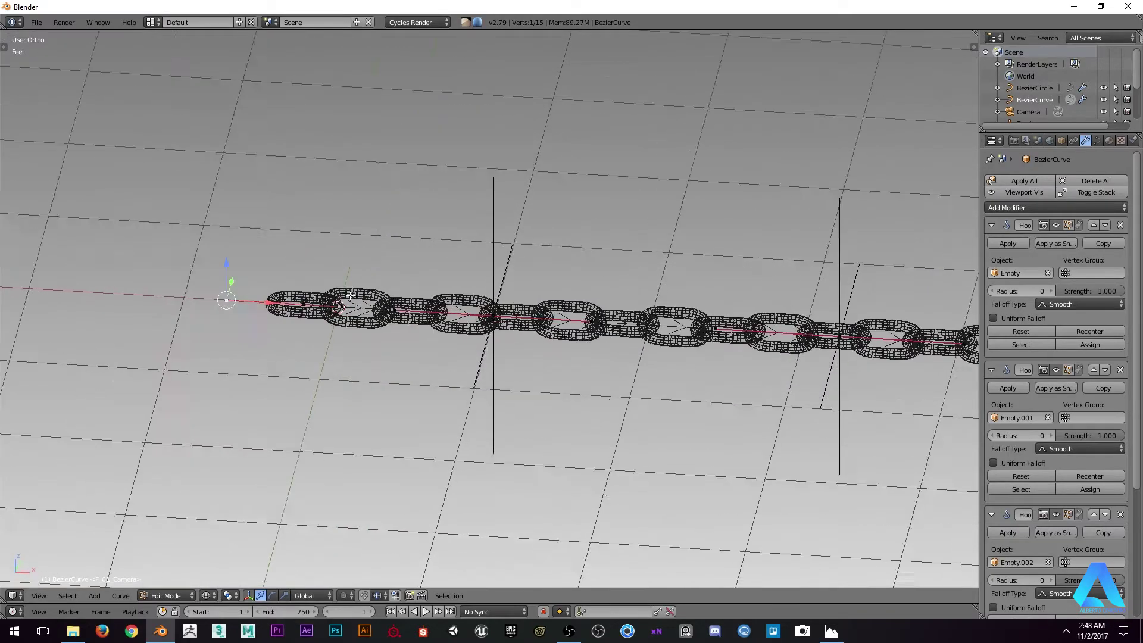
pyautogui.rightClick(267, 285)
pyautogui.moveTo(343, 308); pyautogui.dragTo(356, 309)
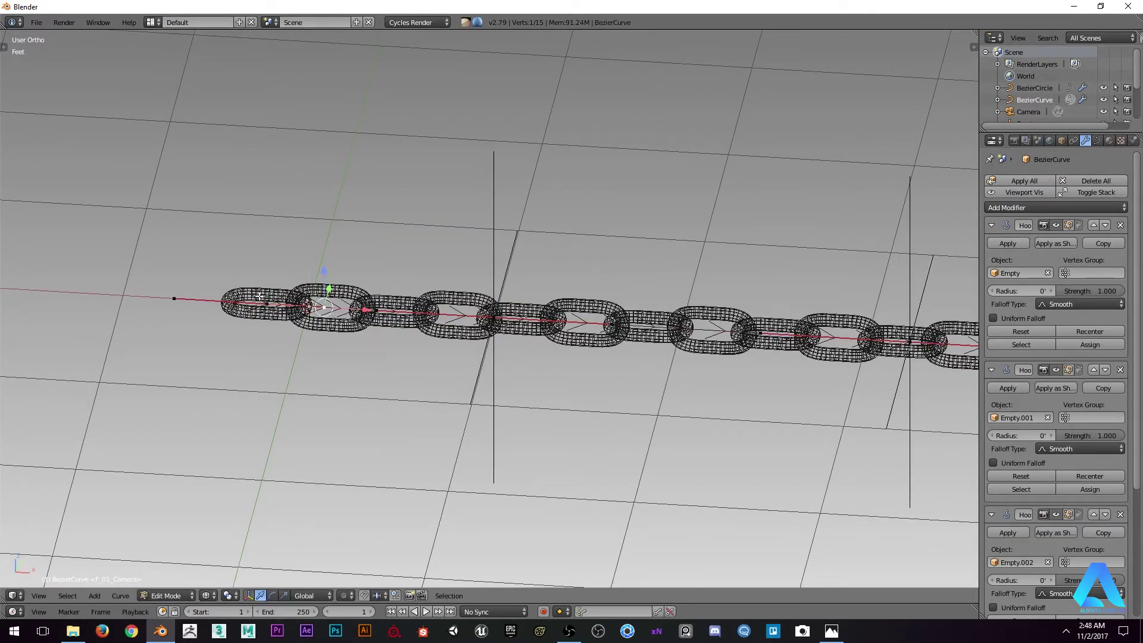
pyautogui.hotkey('ctrl', 'h')
pyautogui.click(462, 291)
pyautogui.scroll(-5, 543, 347)
pyautogui.press('Tab')
pyautogui.press('z')
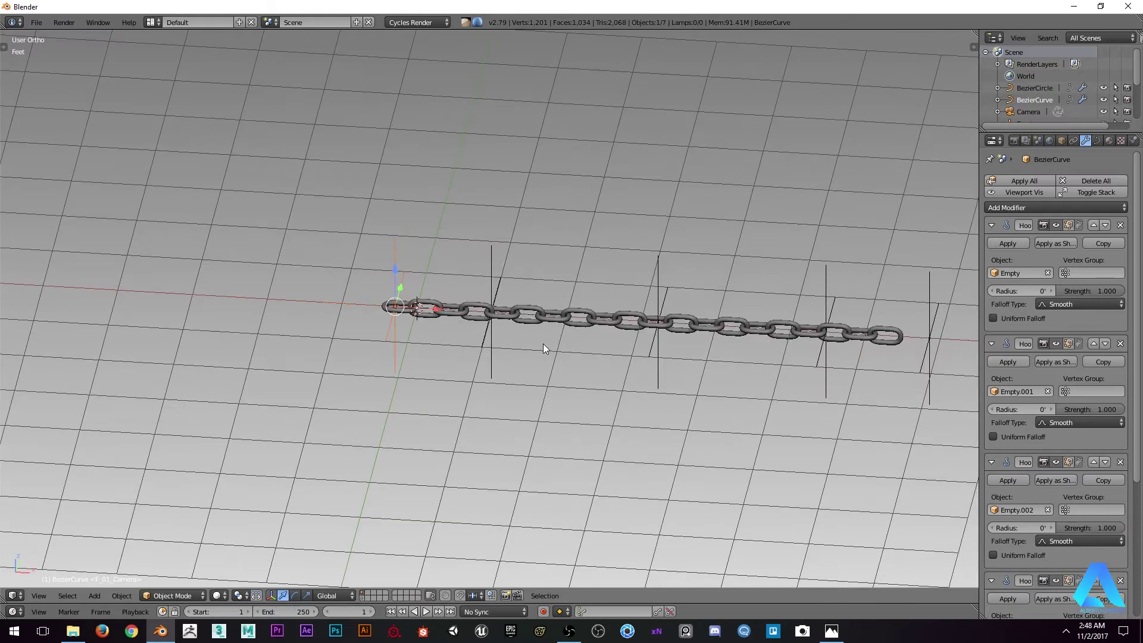
# Edit the curve in wireframe display and try moving its middle control point directly along Z
pyautogui.moveTo(544, 347)
pyautogui.mouseDown(button='middle')
pyautogui.moveTo(576, 319)
pyautogui.moveTo(651, 340)
pyautogui.moveTo(582, 334)
pyautogui.moveTo(593, 314)
pyautogui.mouseUp(button='middle')
pyautogui.scroll(4, 577, 320)
pyautogui.press('z')
pyautogui.press('Tab')
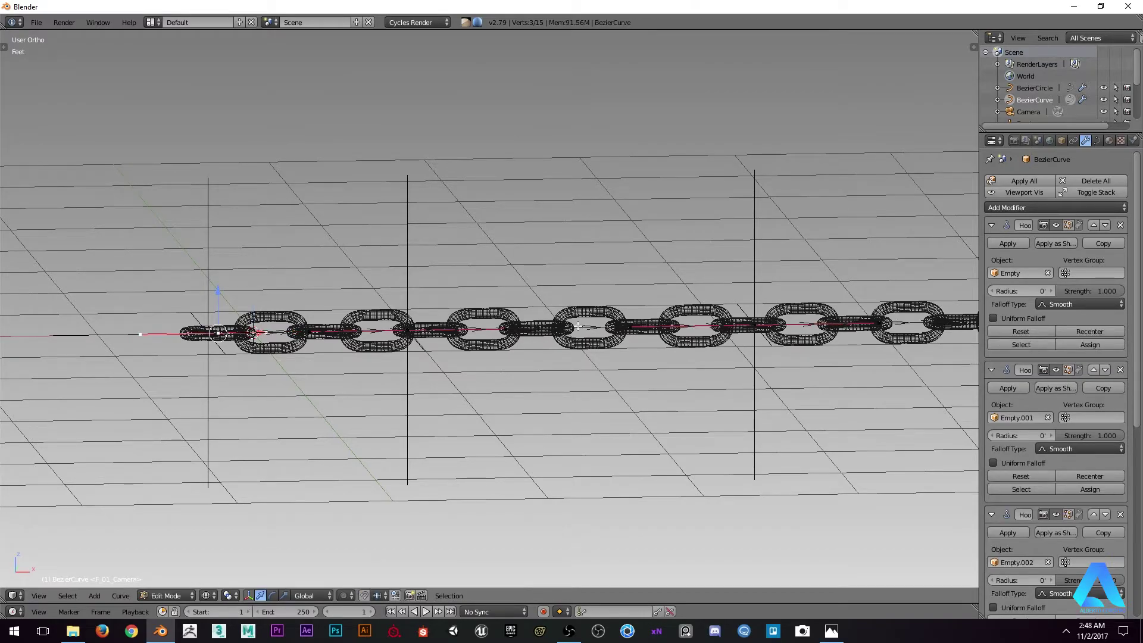
pyautogui.rightClick(744, 325)
pyautogui.keyDown('shift'); pyautogui.moveTo(738, 325); pyautogui.dragTo(564, 323, button='middle'); pyautogui.keyUp('shift')
pyautogui.press('g')
pyautogui.press('z')
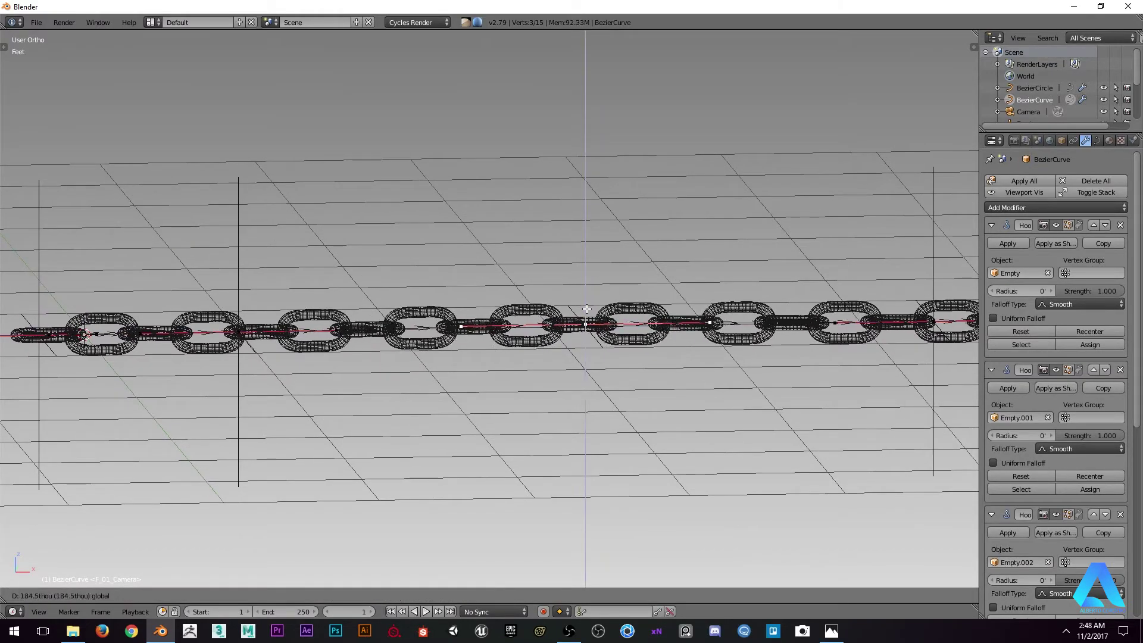
pyautogui.rightClick(563, 408)
# Try moving the curve's second control point directly in solid display
pyautogui.press('z')
pyautogui.scroll(-1, 298, 326)
pyautogui.keyDown('shift'); pyautogui.moveTo(299, 325); pyautogui.dragTo(460, 326, button='middle'); pyautogui.keyUp('shift')
pyautogui.scroll(2, 459, 326)
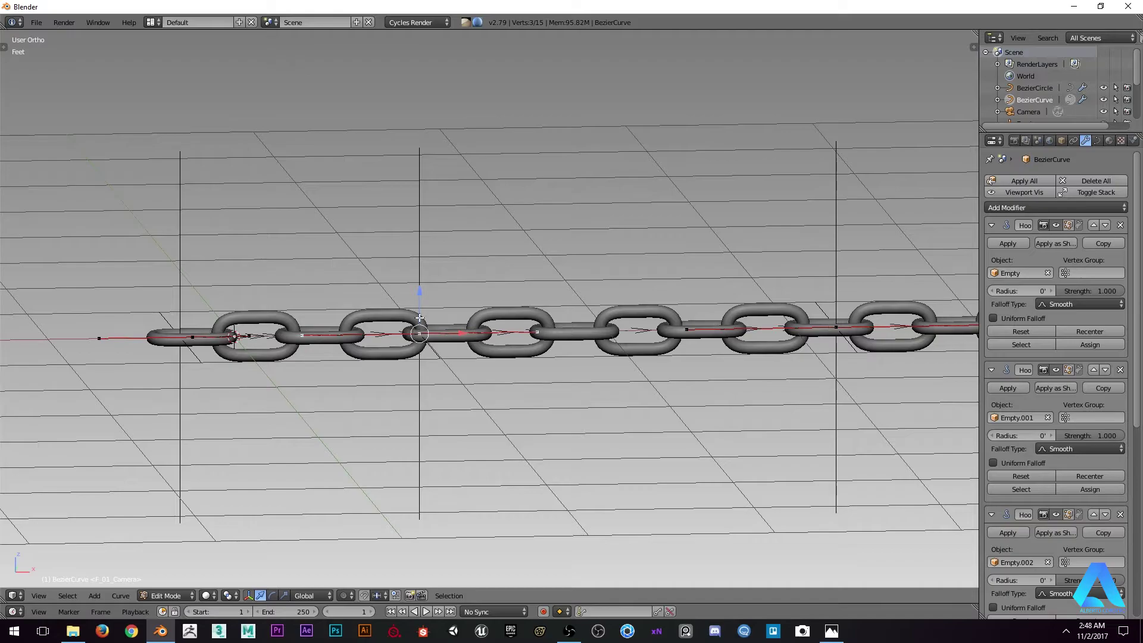
pyautogui.press('g')
pyautogui.press('Escape')
# Return to Object Mode and lower the middle hook empty to about -7.2 inches in Z so the chain sags
pyautogui.scroll(-3, 623, 273)
pyautogui.moveTo(623, 274); pyautogui.dragTo(454, 258, button='middle')
pyautogui.scroll(3, 417, 244)
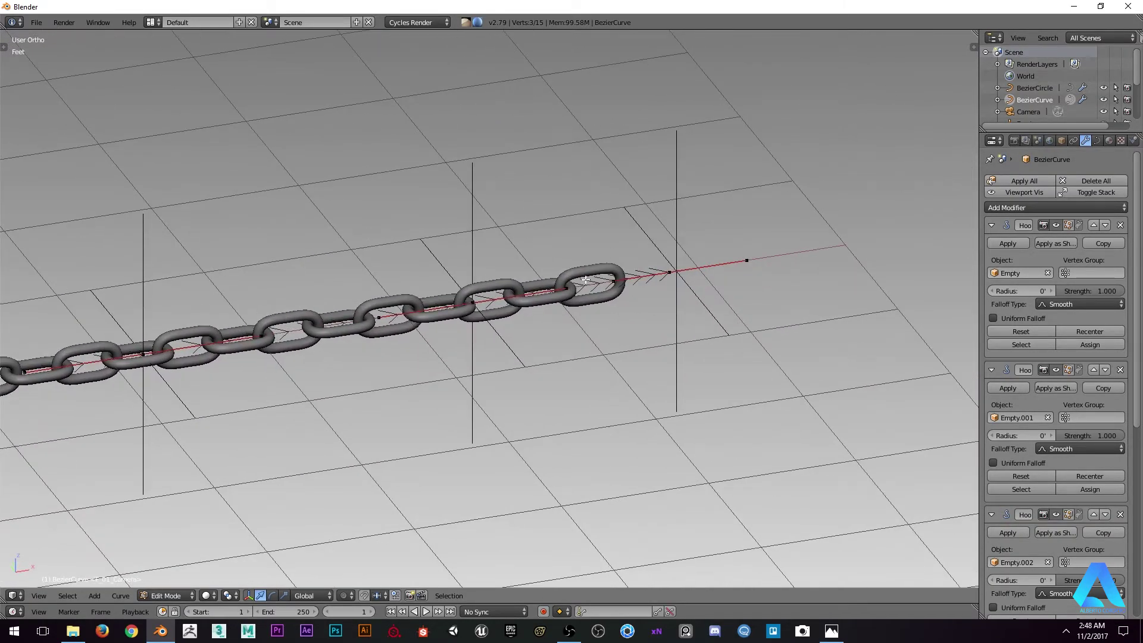
pyautogui.press('Tab')
pyautogui.scroll(-4, 374, 306)
pyautogui.press('z')
pyautogui.moveTo(247, 306)
pyautogui.keyDown('shift'); pyautogui.mouseDown(button='middle')
pyautogui.moveTo(408, 284)
pyautogui.moveTo(387, 260)
pyautogui.mouseUp(button='middle'); pyautogui.keyUp('shift')
pyautogui.rightClick(400, 261)
pyautogui.press('z')
pyautogui.scroll(3, 377, 280)
pyautogui.press('g')
pyautogui.click(377, 340)
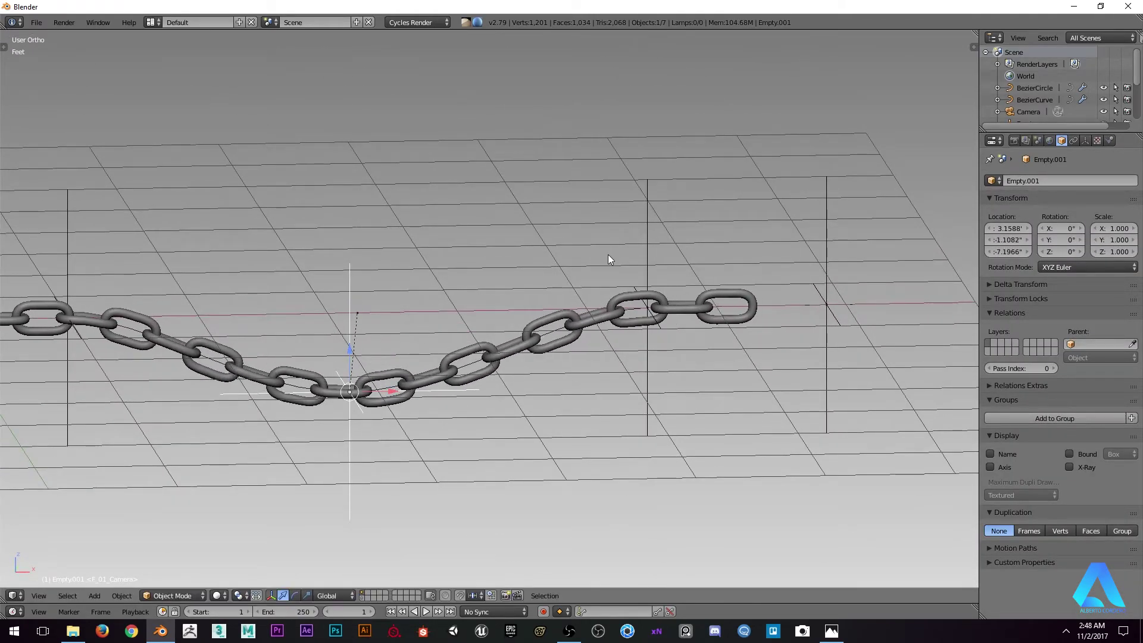
# In front view, move the fourth hook empty up and inward to about X 4.39 feet and Z 11.1 inches
pyautogui.rightClick(649, 247)
pyautogui.press('KP_1')
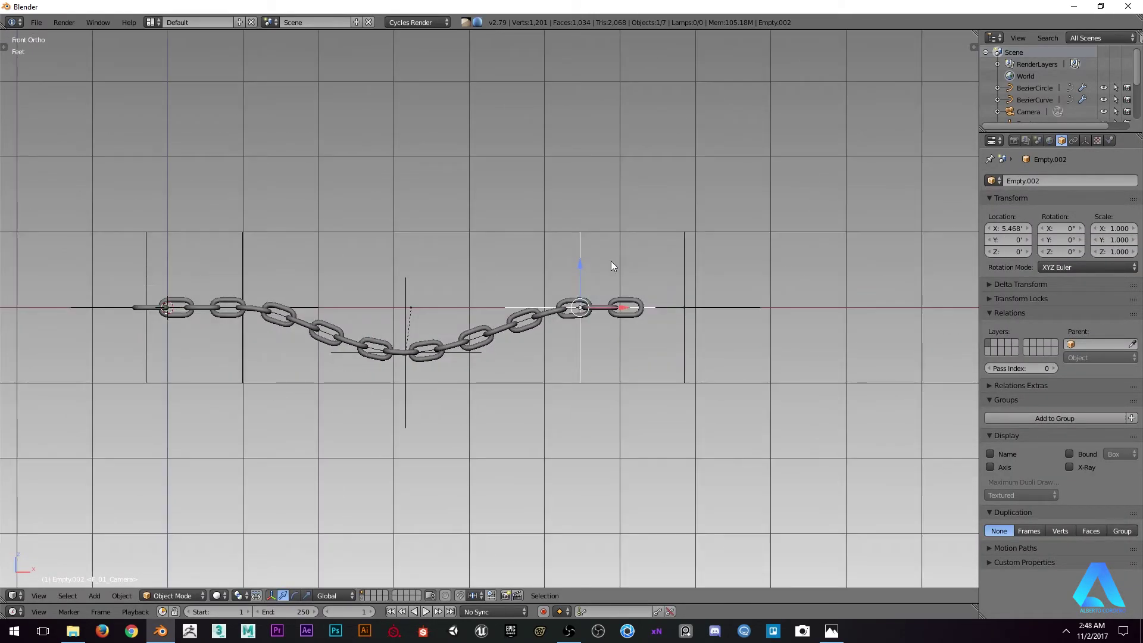
pyautogui.rightClick(614, 283)
pyautogui.rightClick(603, 285)
pyautogui.rightClick(607, 290)
pyautogui.rightClick(606, 240)
pyautogui.press('g')
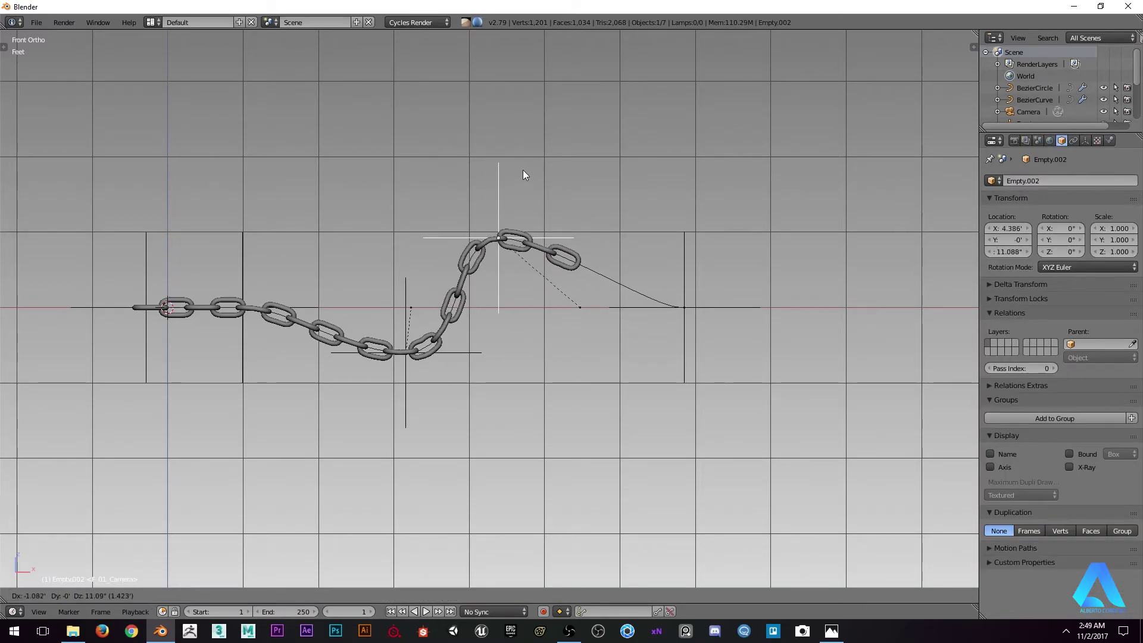
pyautogui.click(524, 179)
# Move the end hook empty up and inward to about X 5.88 feet and Z 11.6 inches
pyautogui.scroll(3, 562, 233)
pyautogui.rightClick(826, 280)
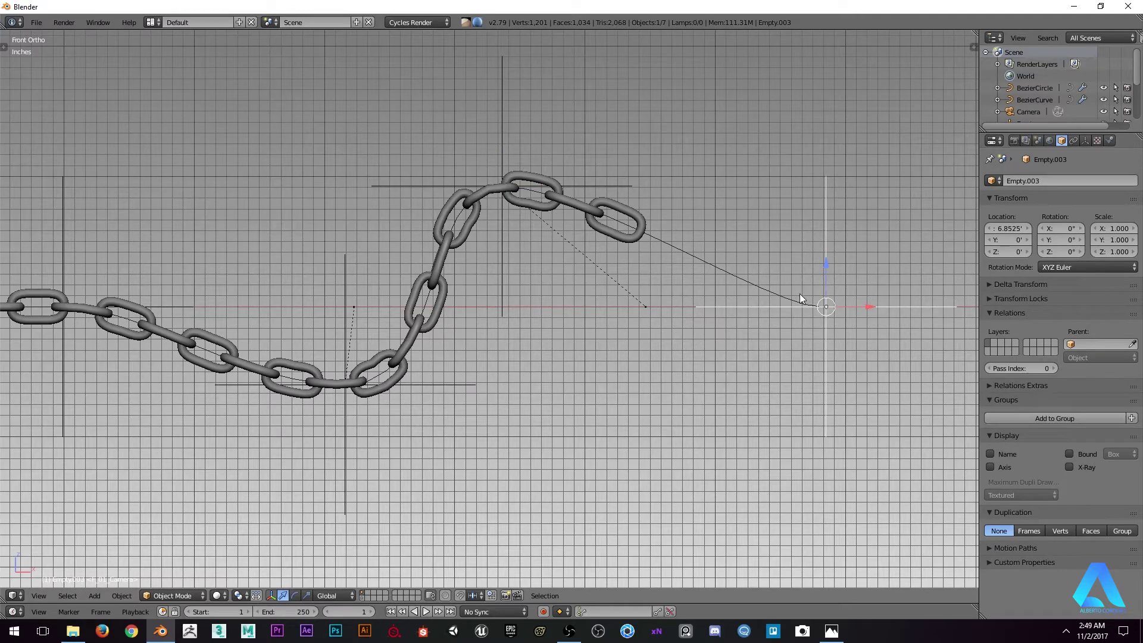
pyautogui.press('g')
pyautogui.click(631, 180)
# Move the second hook empty toward the middle of the chain and slightly above the X axis
pyautogui.keyDown('shift'); pyautogui.moveTo(331, 285); pyautogui.dragTo(576, 261, button='middle'); pyautogui.keyUp('shift')
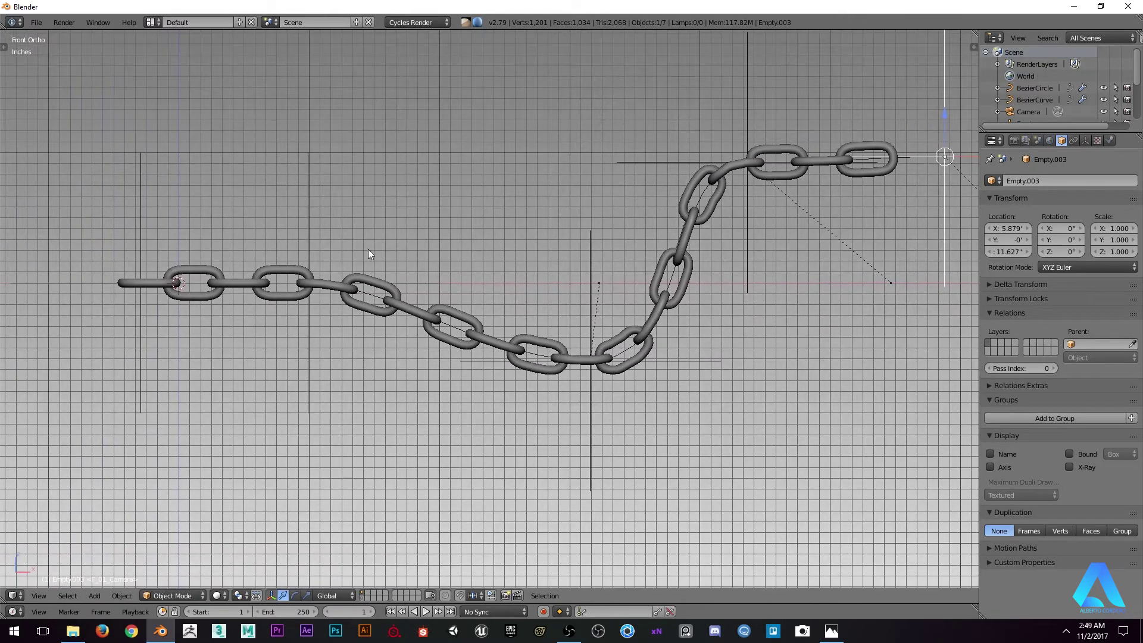
pyautogui.rightClick(314, 222)
pyautogui.press('g')
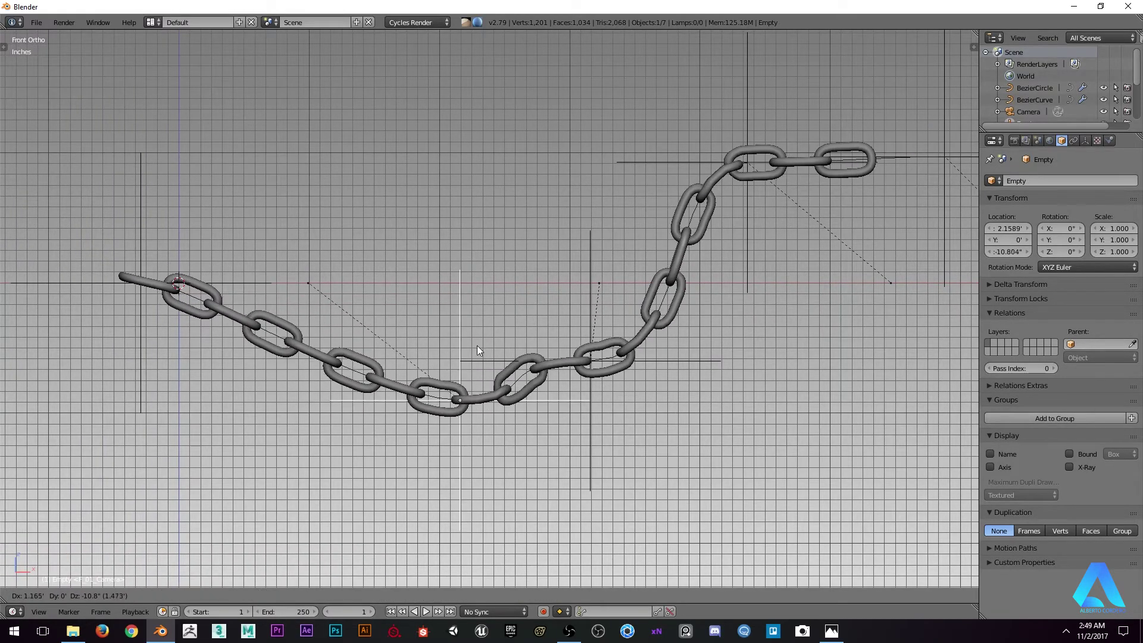
pyautogui.click(433, 231)
# Rotate the middle hook empty -22.5 degrees about Y and raise it to about X 3.27 feet and Z -1.7 inches
pyautogui.rightClick(586, 252)
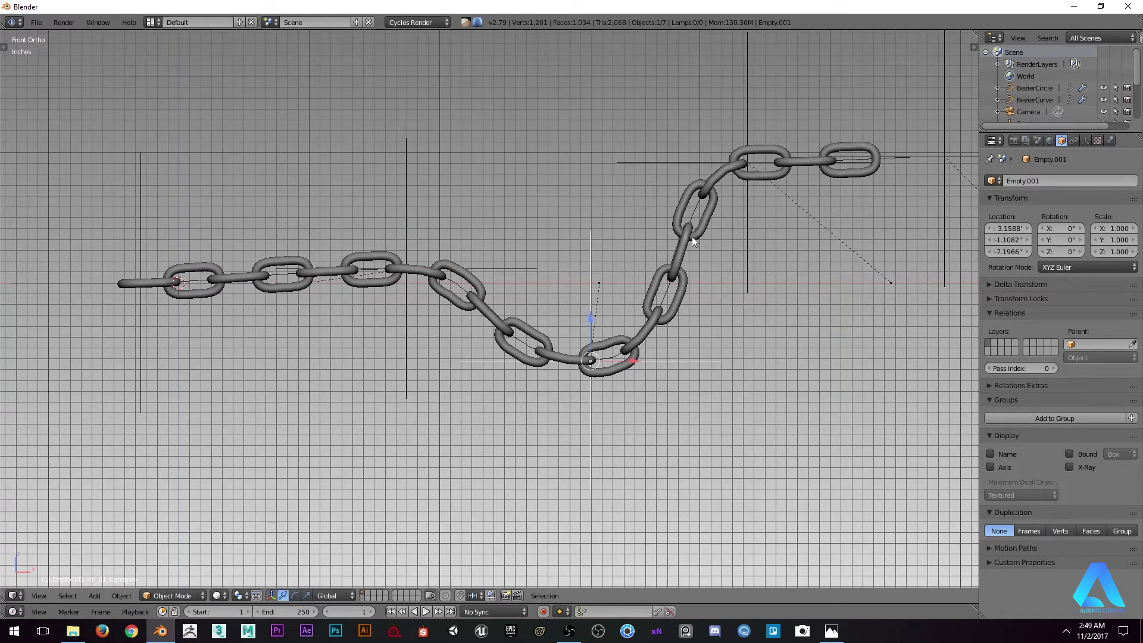
pyautogui.press('r')
pyautogui.click(622, 215)
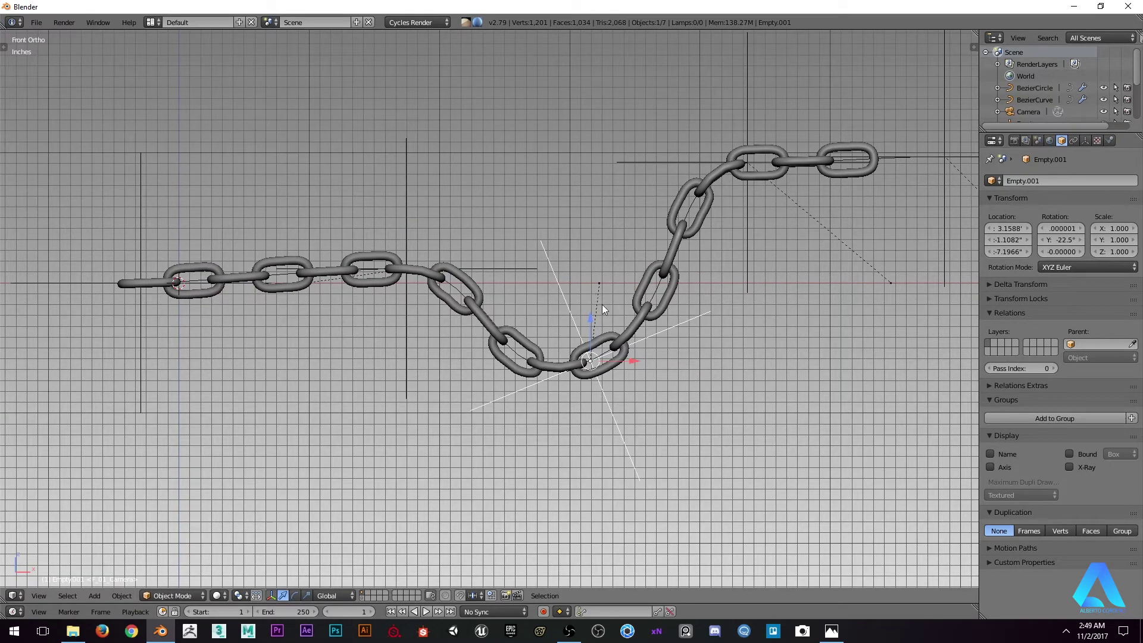
pyautogui.press('g')
pyautogui.click(612, 237)
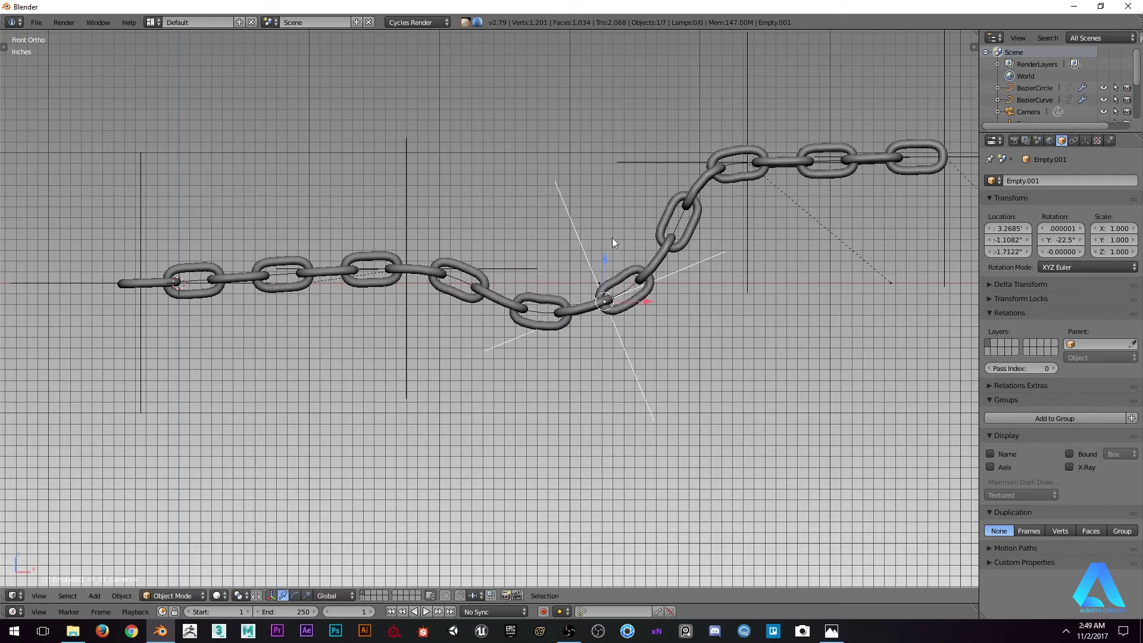
# Lower the starting hook empty to about X -2 inches and Z -6.6 inches, and view the posed chain in perspective
pyautogui.rightClick(142, 236)
pyautogui.press('g')
pyautogui.click(163, 322)
pyautogui.scroll(-4, 556, 319)
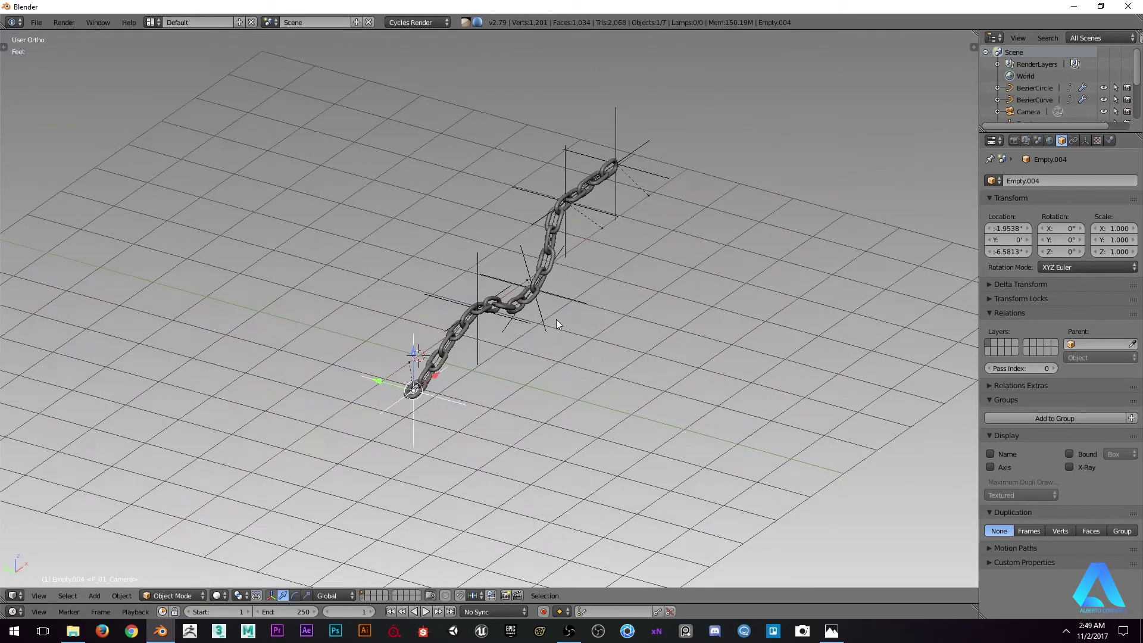
pyautogui.scroll(5, 405, 291)
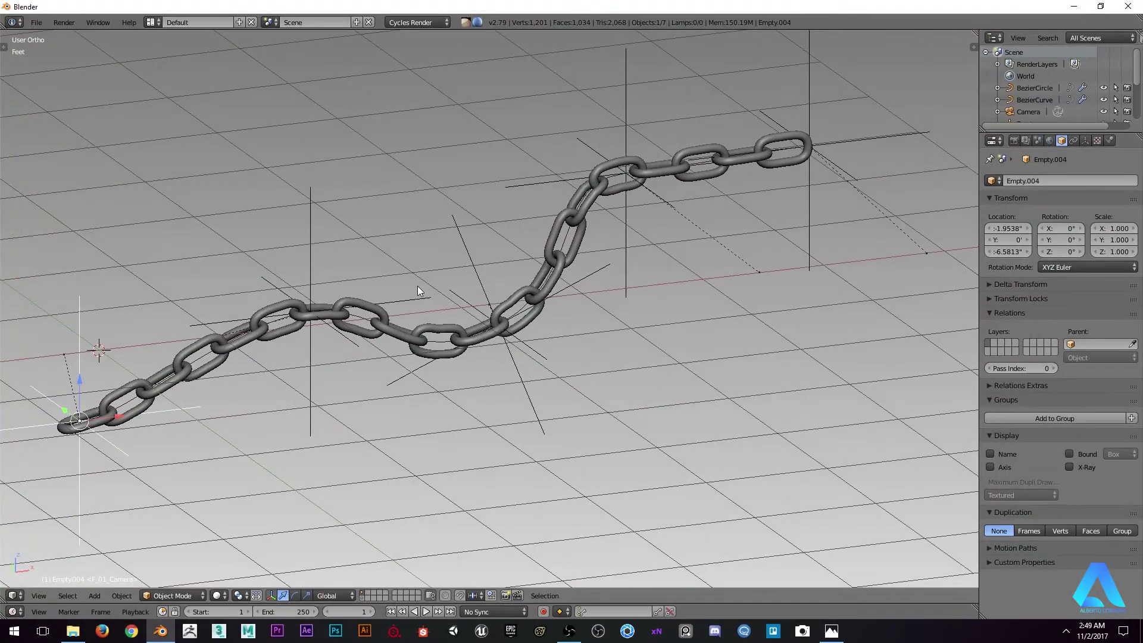
pyautogui.press('KP_5')
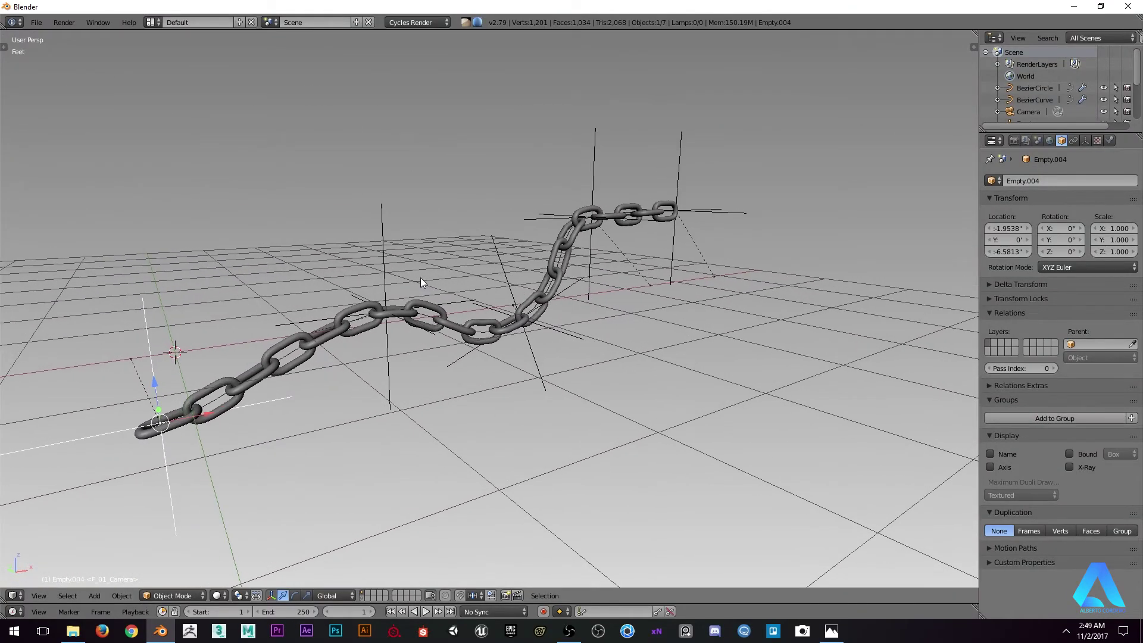